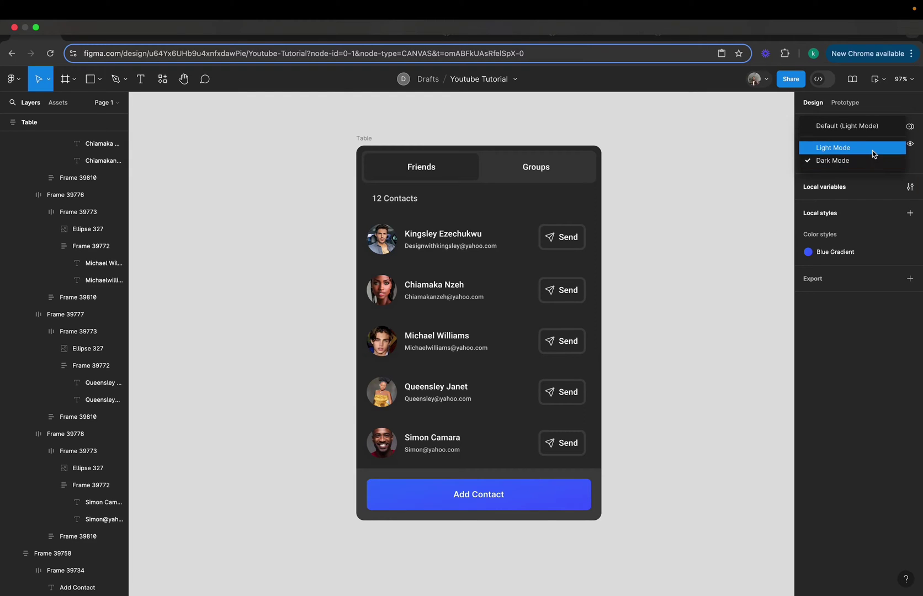
Switch the page's Mode back and forth between Light Mode and Dark Mode, ending on Light Mode.
left_click(872, 149)
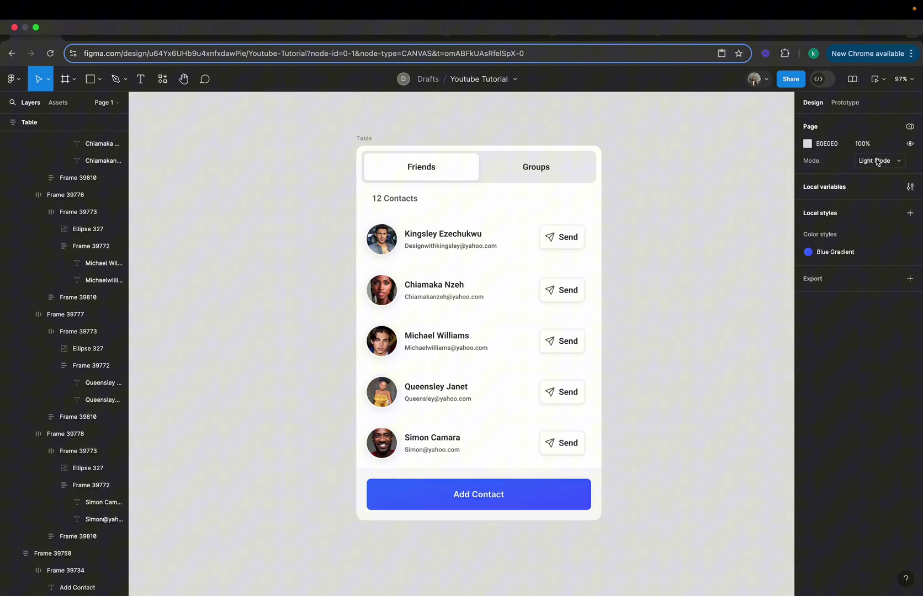
left_click(874, 161)
left_click(866, 175)
left_click(878, 161)
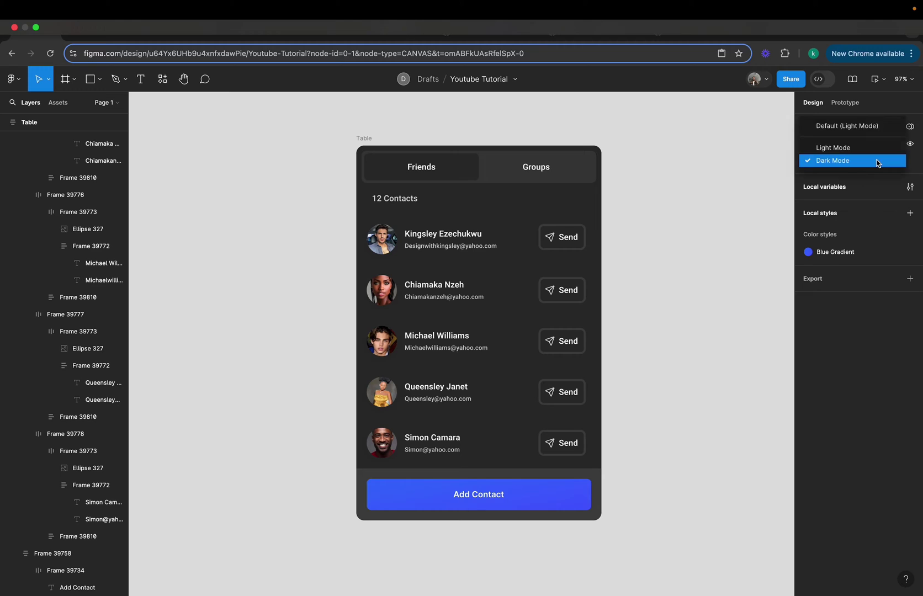
left_click(875, 149)
left_click(875, 160)
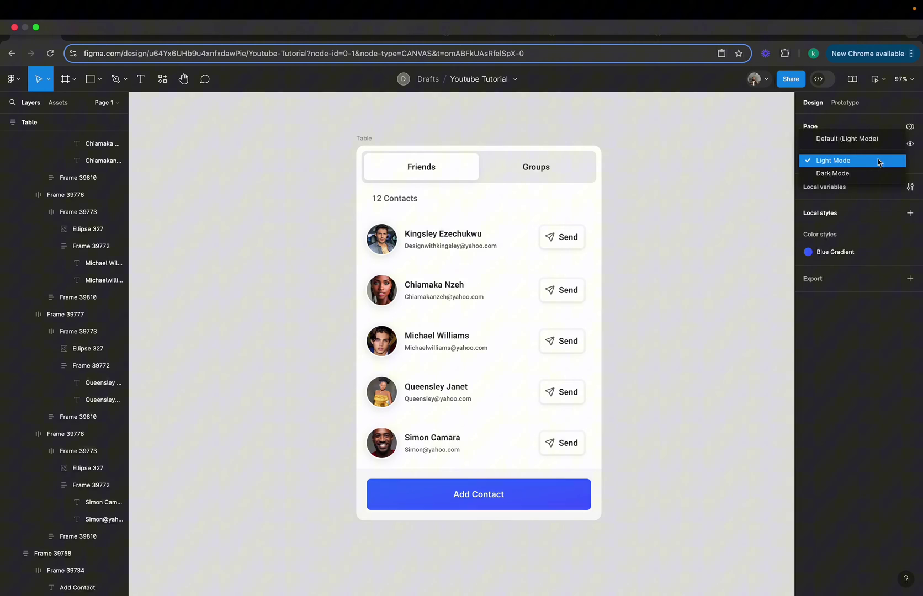
left_click(871, 171)
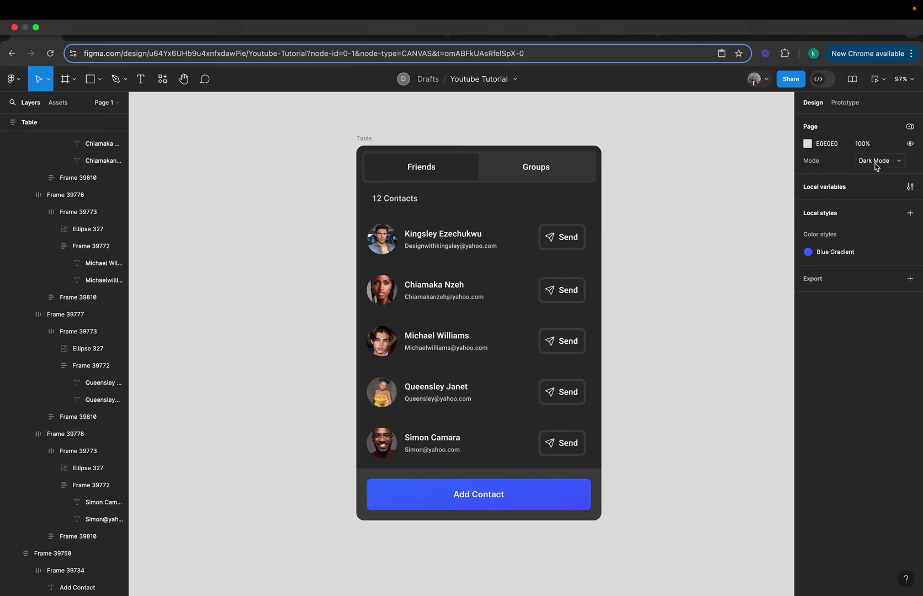
left_click(877, 165)
left_click(872, 148)
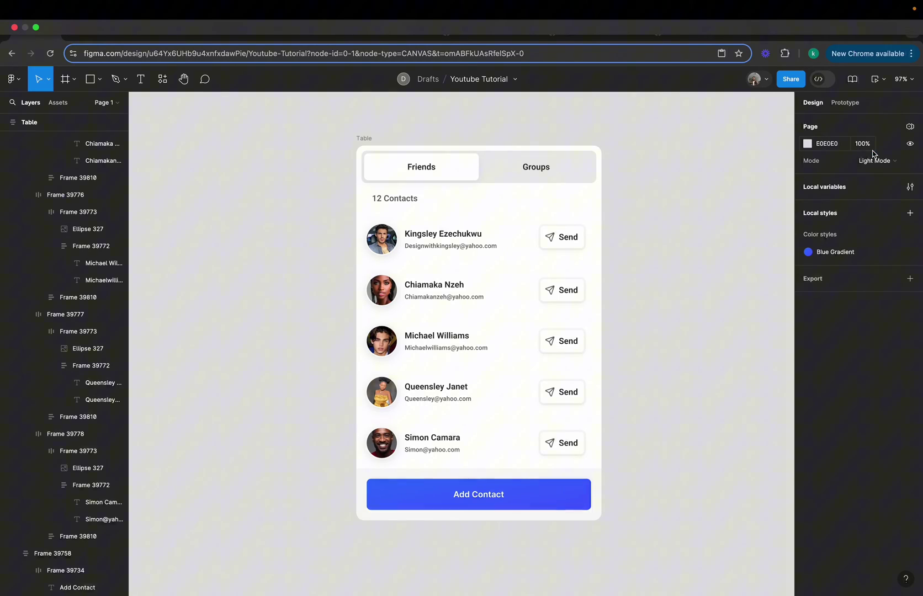
left_click(875, 161)
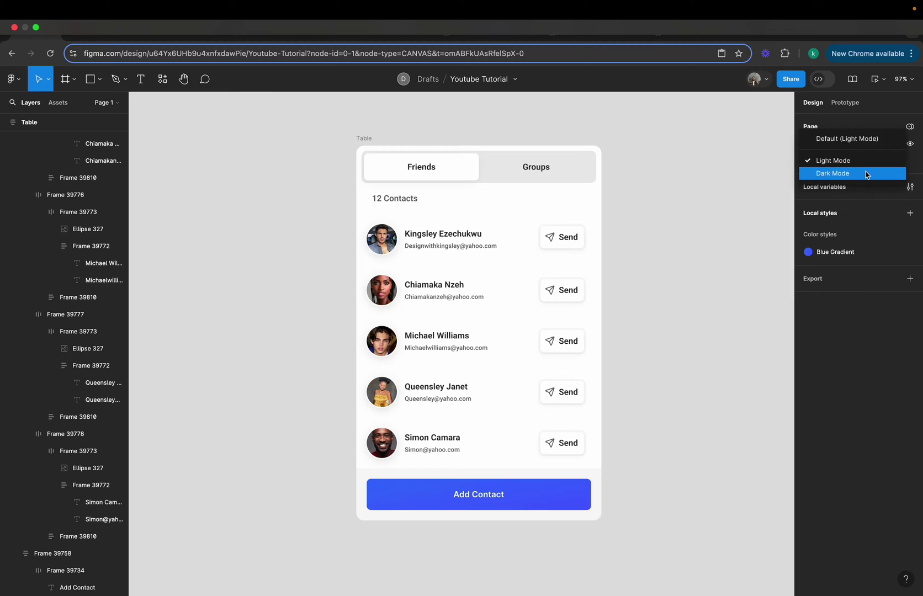
left_click(868, 173)
left_click(877, 161)
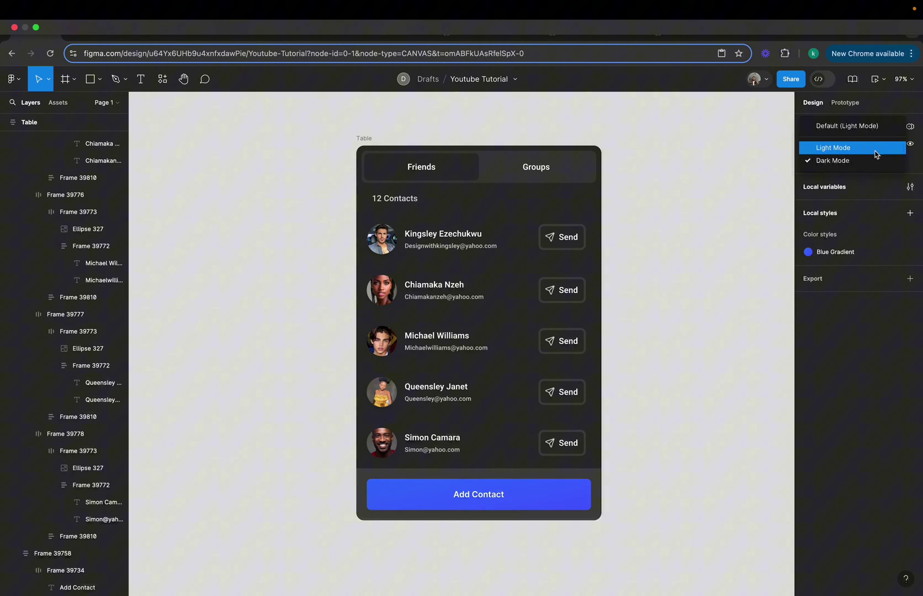
left_click(876, 148)
left_click(878, 160)
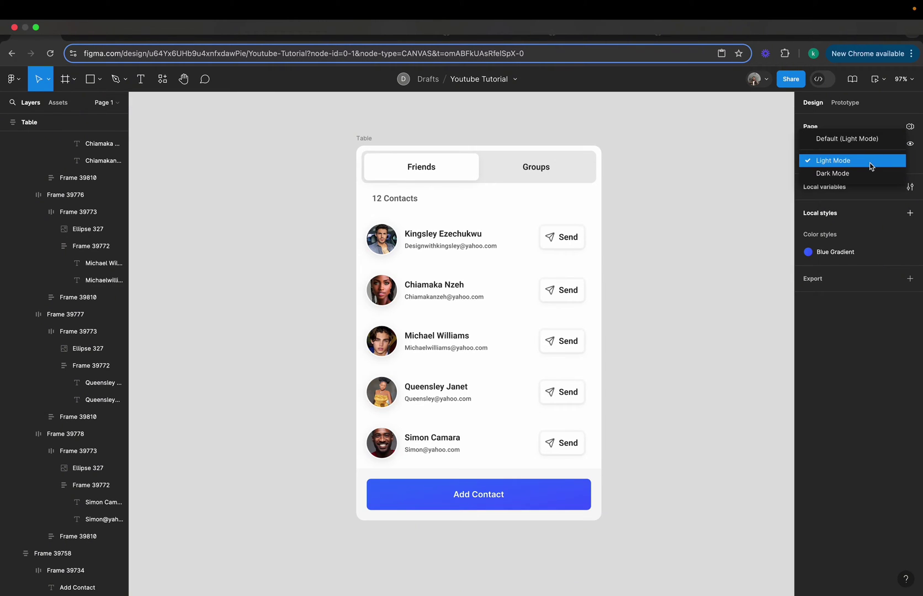
left_click(871, 172)
left_click(874, 161)
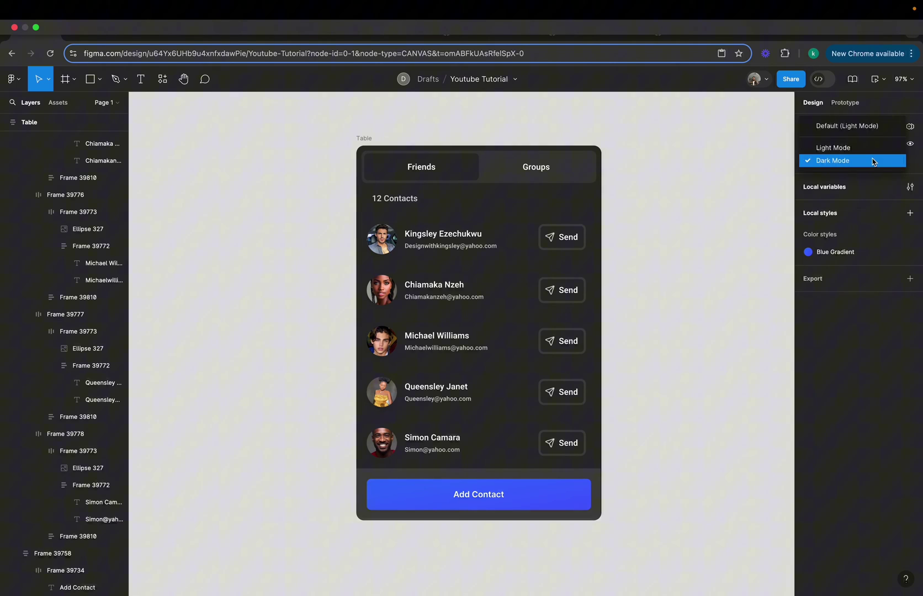
left_click(868, 145)
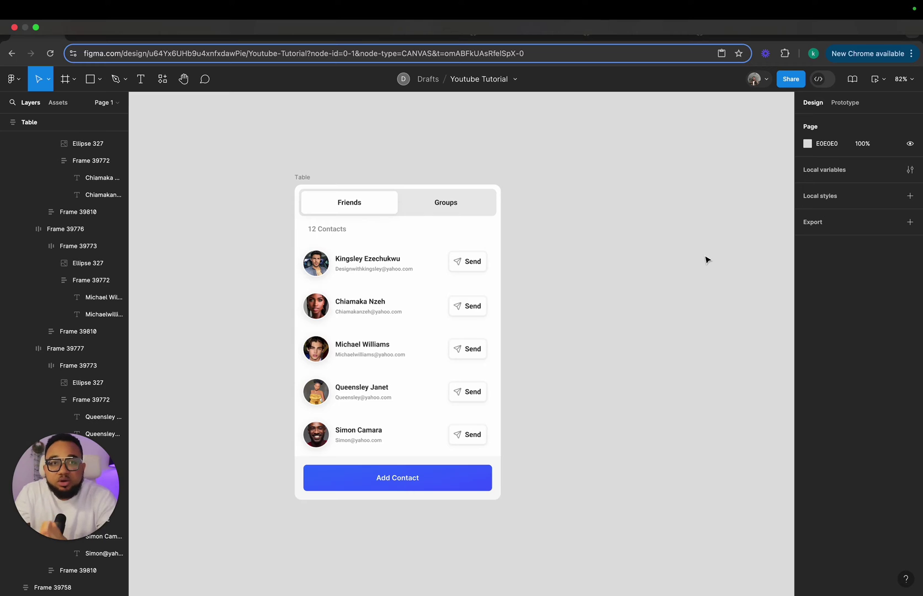
In Local variables, create the first two colour variables, White and Black.
left_click(911, 171)
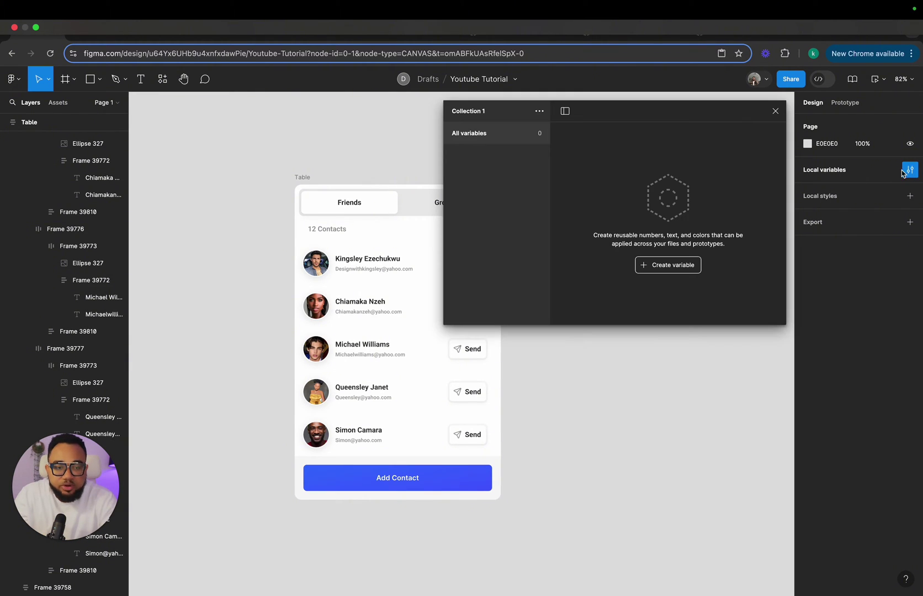
left_click(655, 274)
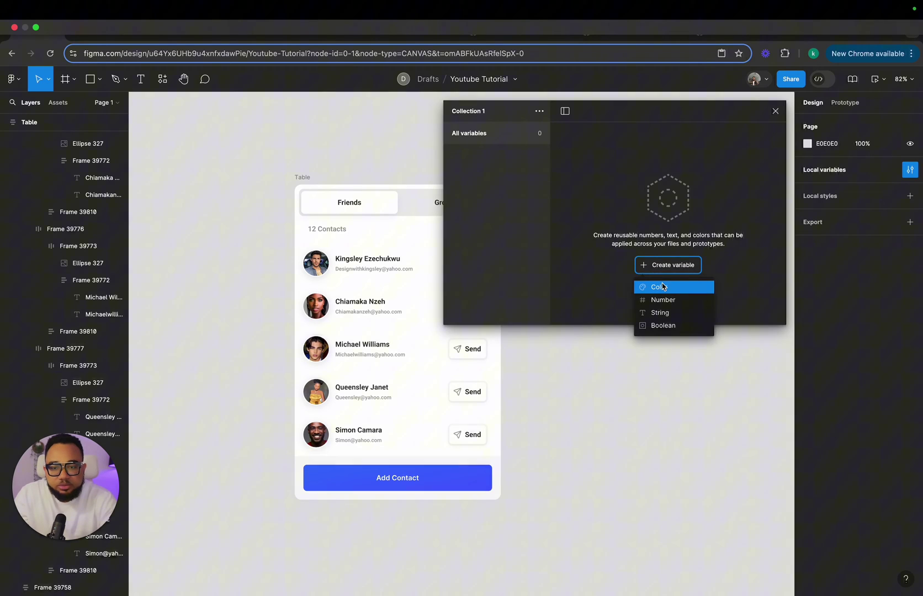
left_click(663, 286)
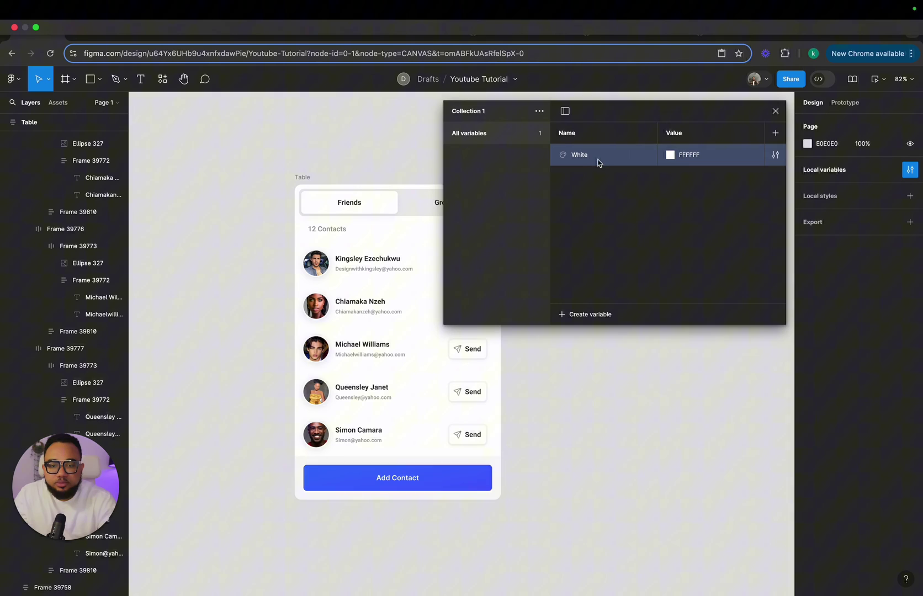
left_click(586, 319)
left_click(580, 336)
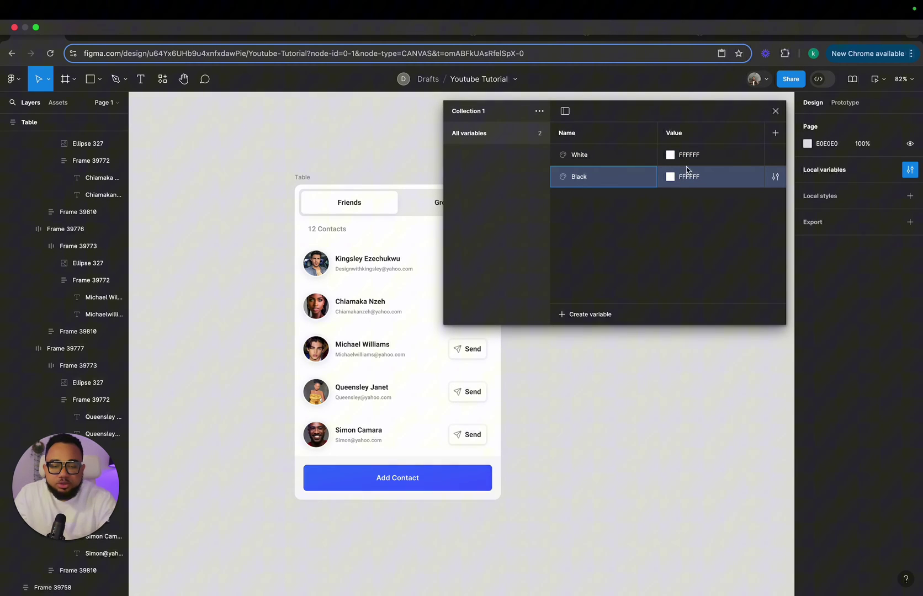
Darken the Black variable's colour to 2B2B2B.
left_click(670, 177)
left_click(667, 217)
left_click_drag(667, 217, 663, 307)
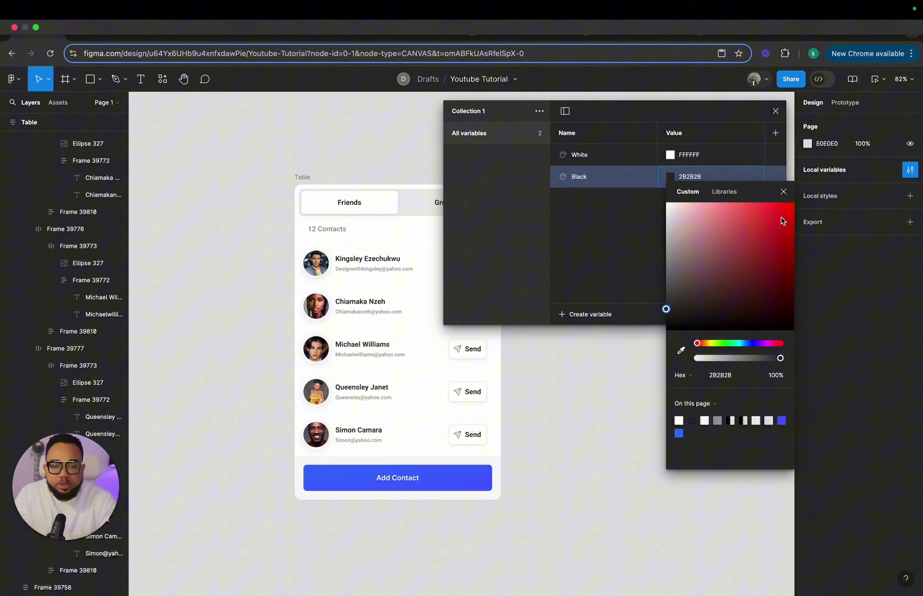
left_click(784, 193)
Add a third colour variable named Gray 100.
left_click(585, 318)
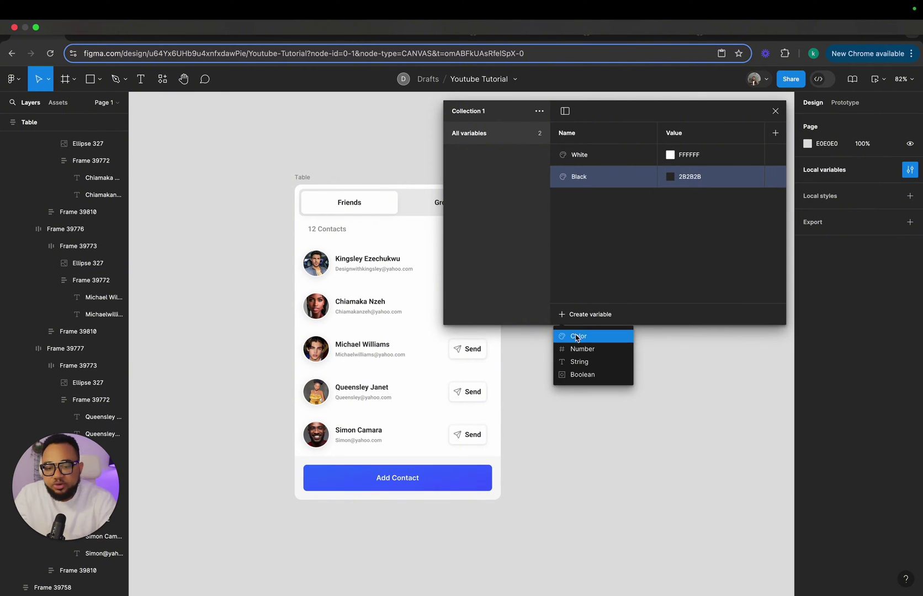
left_click(574, 333)
type("Gray 100")
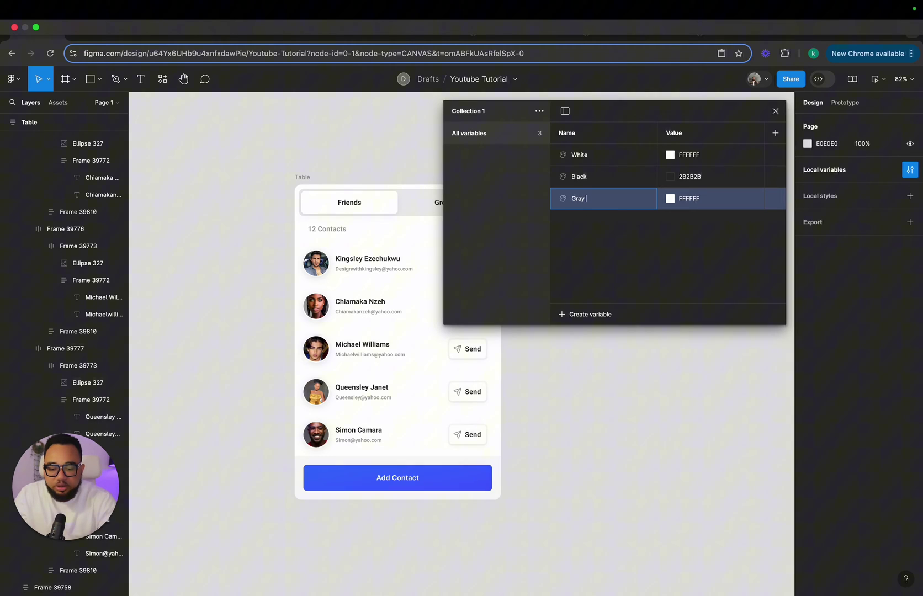
Set Gray 100 to F8F8F8 by sampling the card's light background.
left_click(671, 199)
left_click(681, 371)
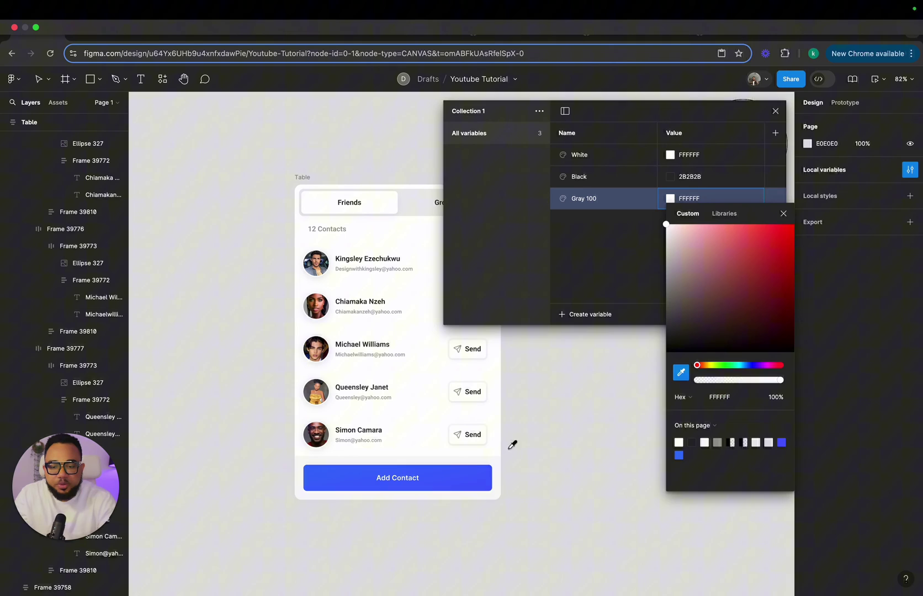
left_click(481, 456)
left_click(785, 214)
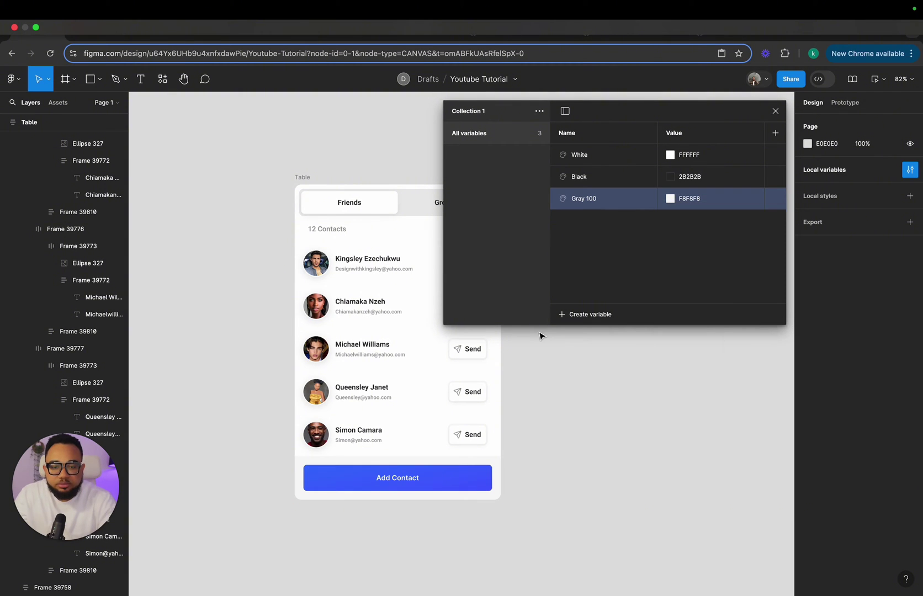
Add a Gray 200 colour variable set to EBEBEB, sampled from the Friends tab area.
left_click(599, 314)
left_click(580, 335)
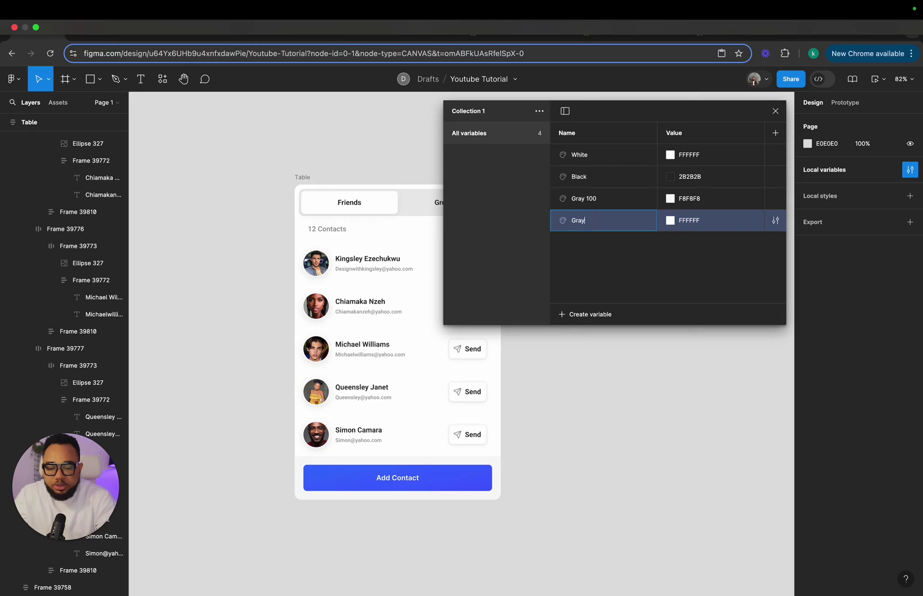
type("Gray 200")
left_click(668, 221)
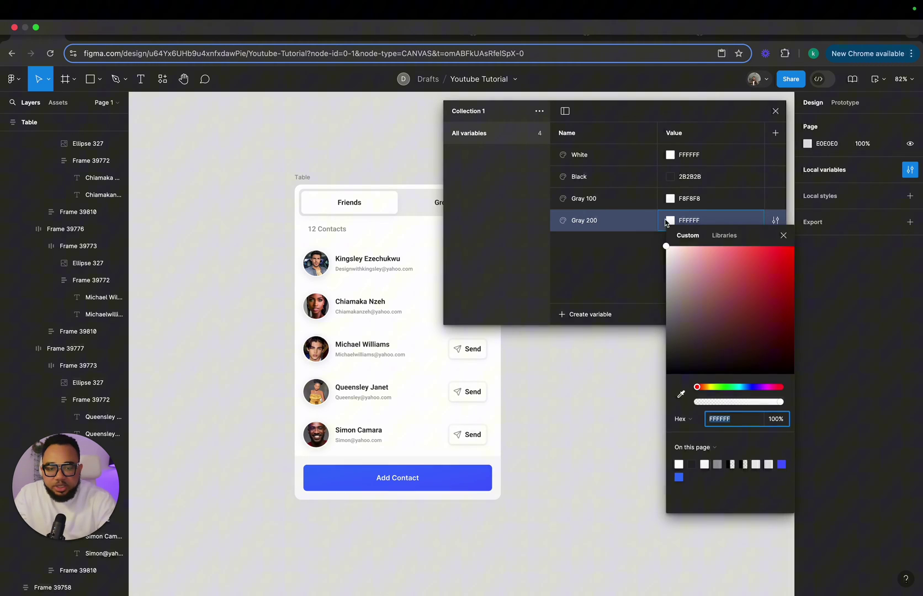
left_click(681, 394)
left_click(405, 202)
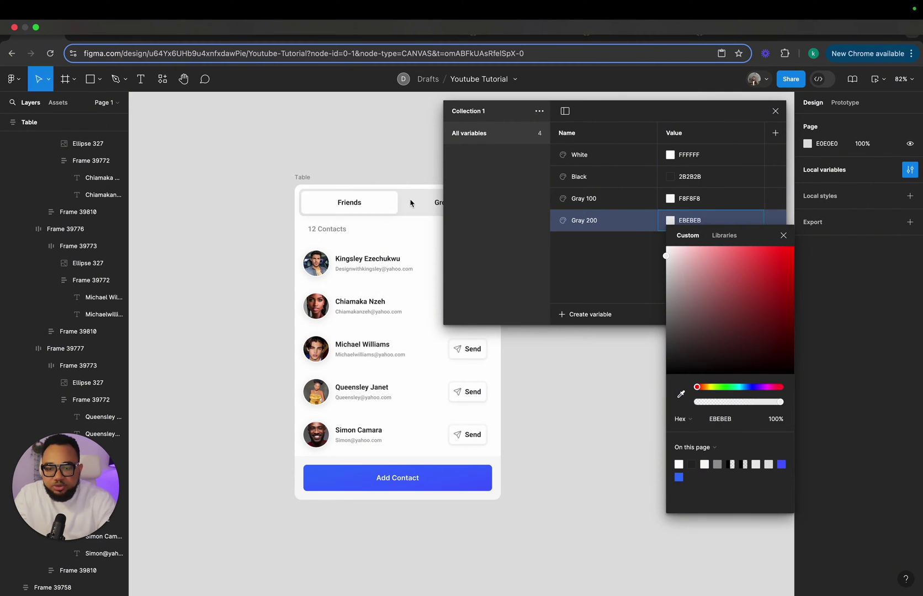
left_click(784, 236)
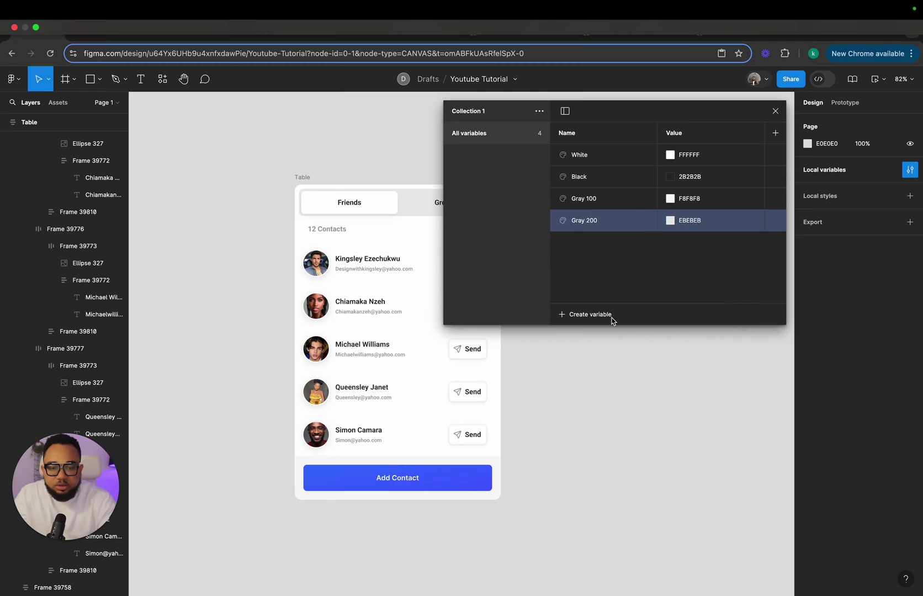
Add a Gray 300 colour variable darkened to 656565.
left_click(585, 316)
left_click(583, 334)
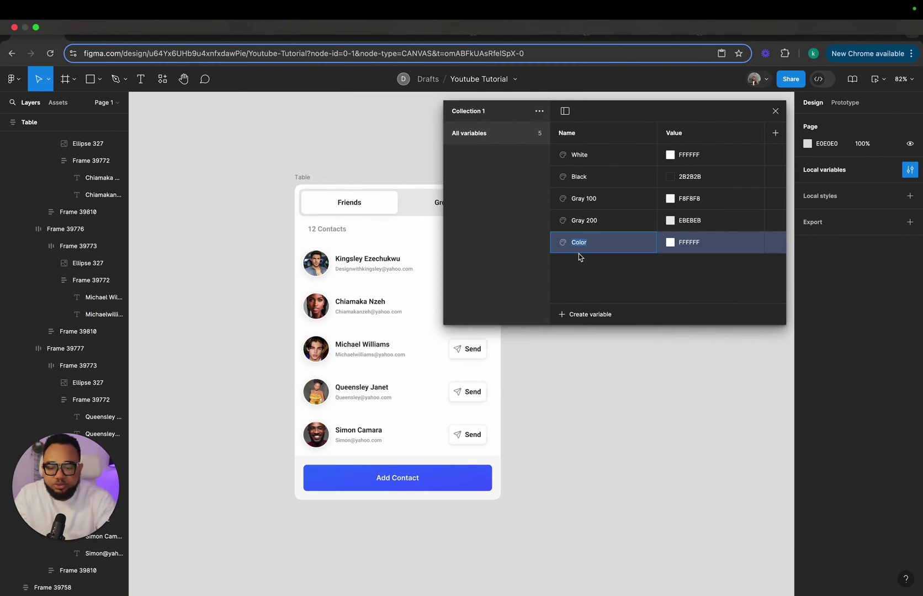
type("Gray 300")
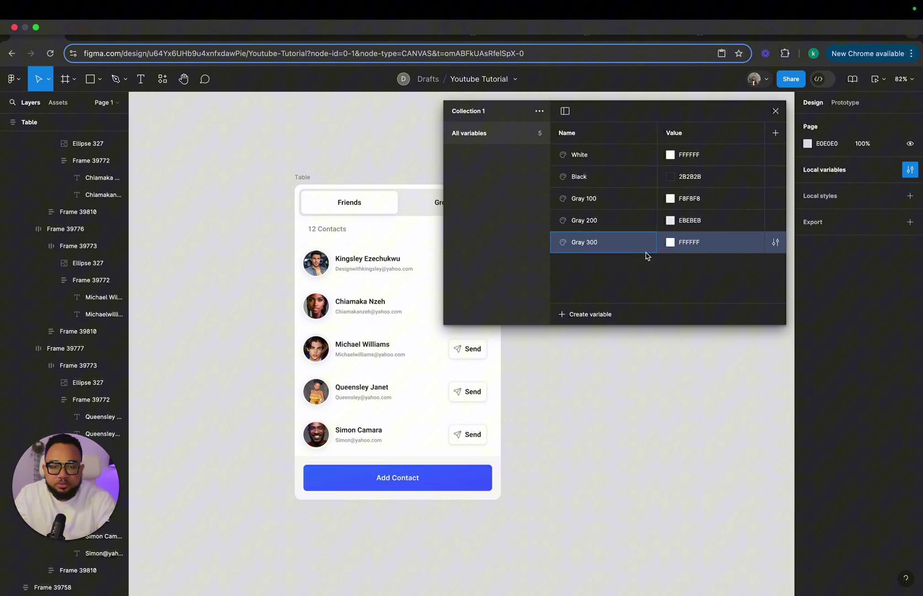
left_click(671, 242)
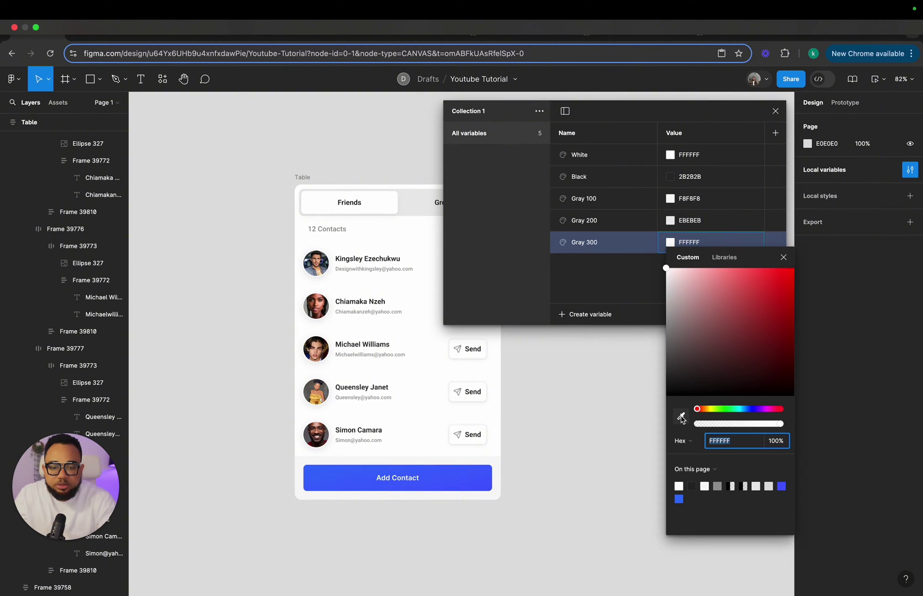
left_click_drag(668, 272, 663, 349)
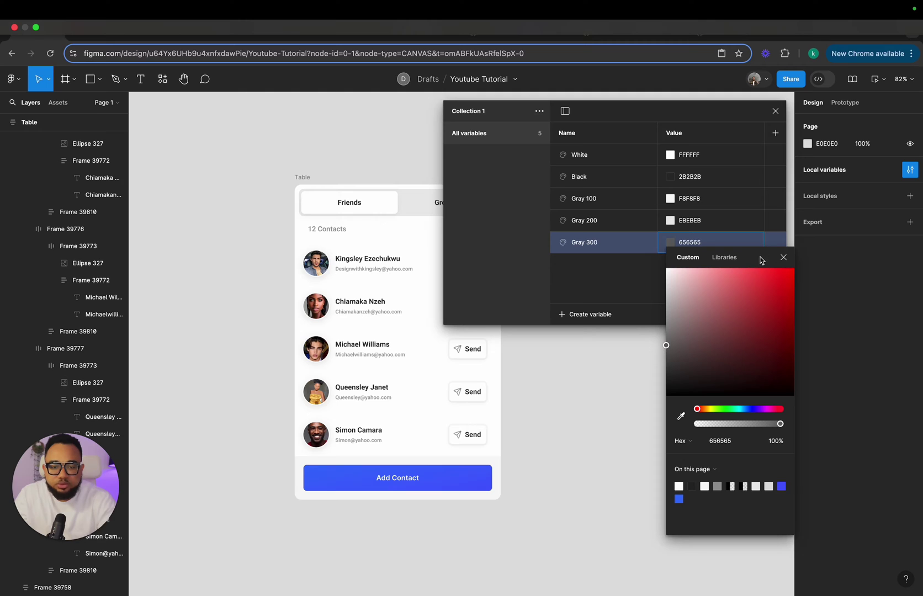
left_click(781, 258)
Close the variables window and select the Add Contact button on the Table card.
left_click(776, 111)
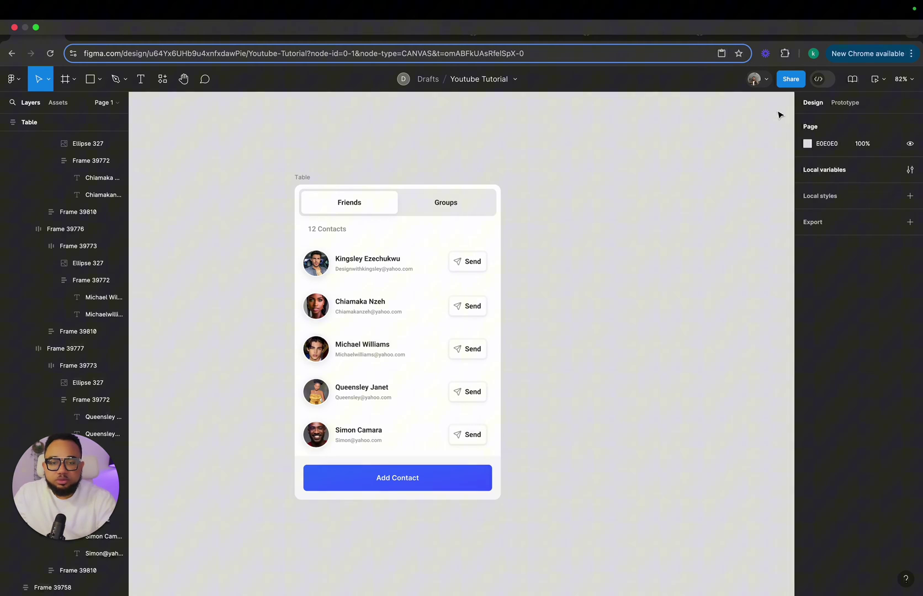
scroll(525, 193, "left", 5)
left_click(444, 146)
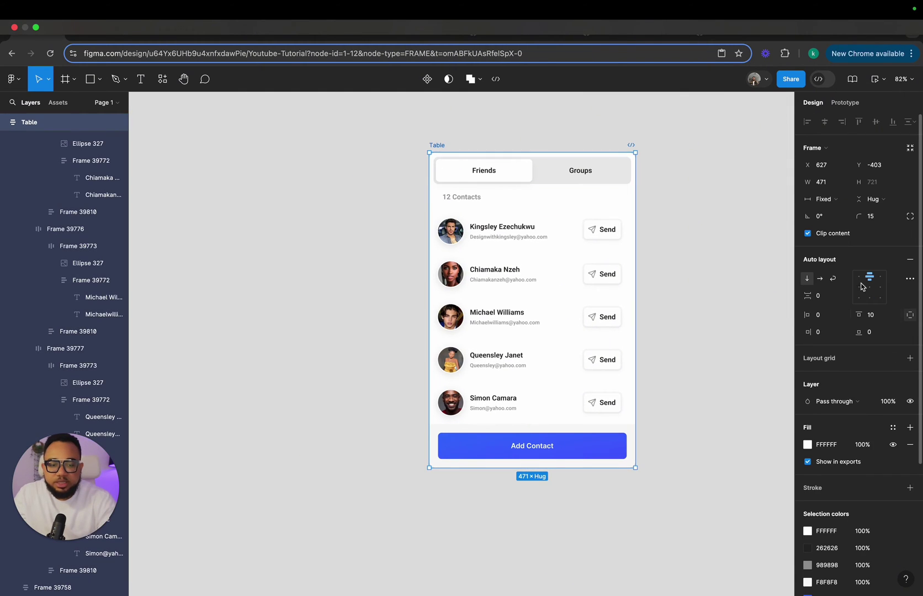
scroll(862, 284, "down", 4)
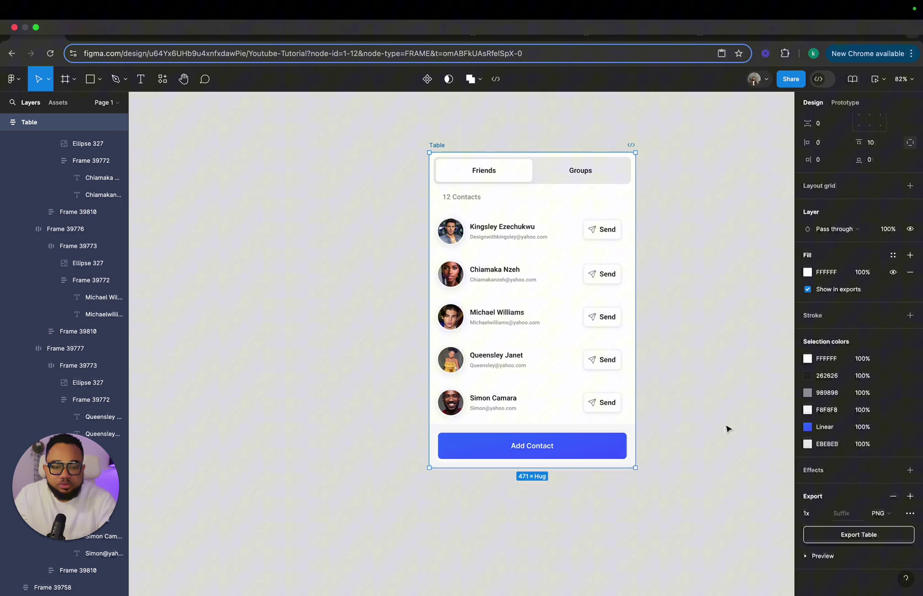
left_click(581, 448)
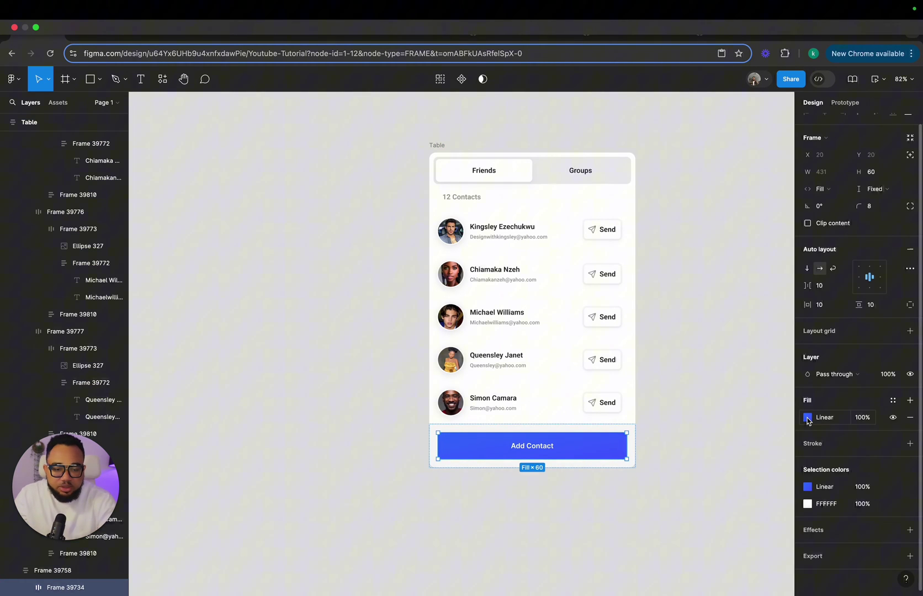
Save the button's 3571FC–4A5CFF linear gradient fill as a colour style named 'Blue Gradient'.
left_click(807, 418)
scroll(444, 404, "right", 5)
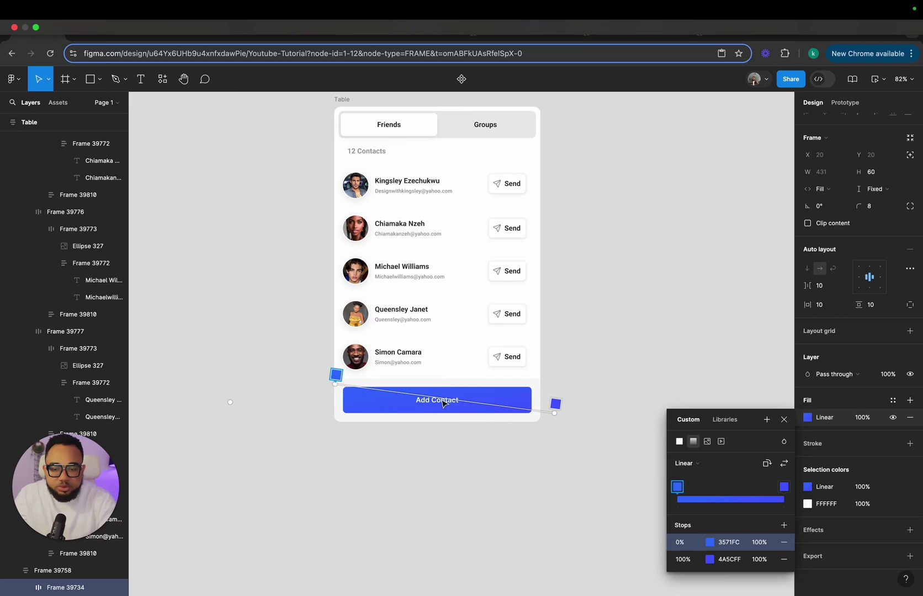
left_click(767, 420)
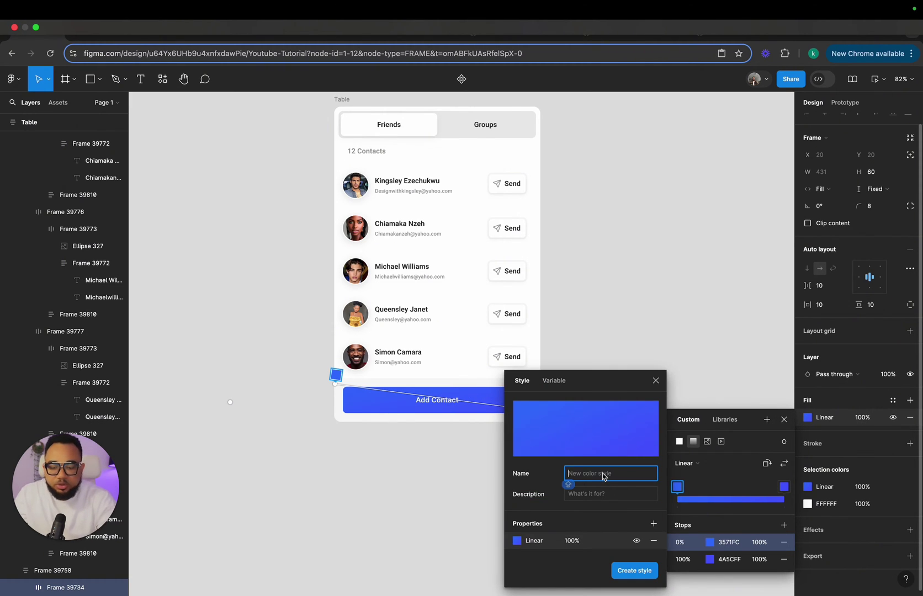
type("Blue Grad")
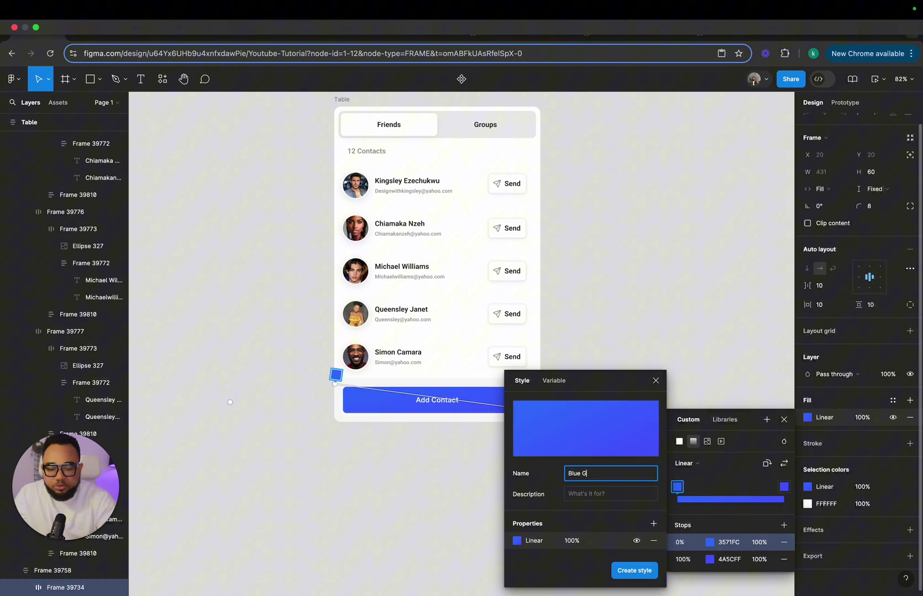
type("ient")
left_click(635, 571)
left_click(664, 359)
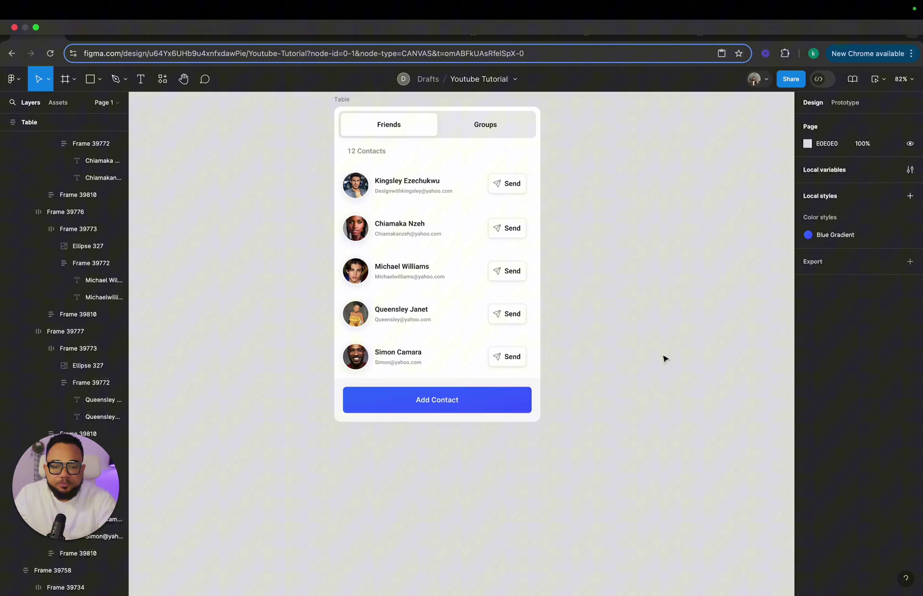
key("r")
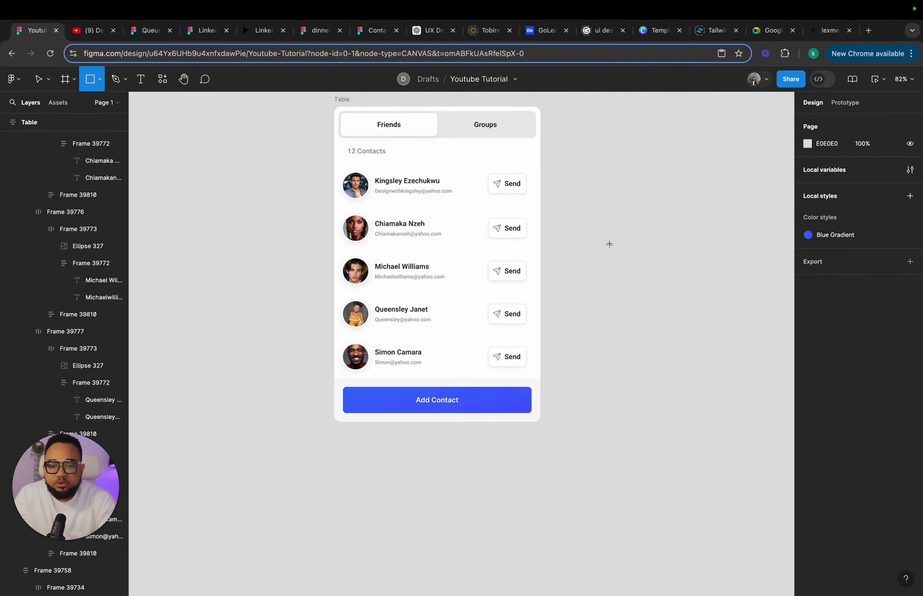
left_click_drag(610, 243, 690, 314)
left_click(808, 268)
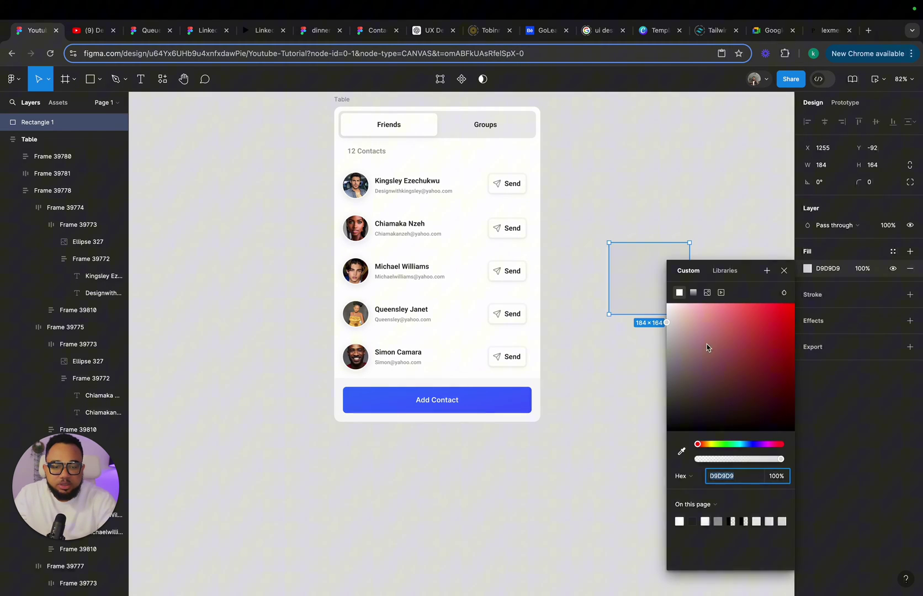
left_click(693, 293)
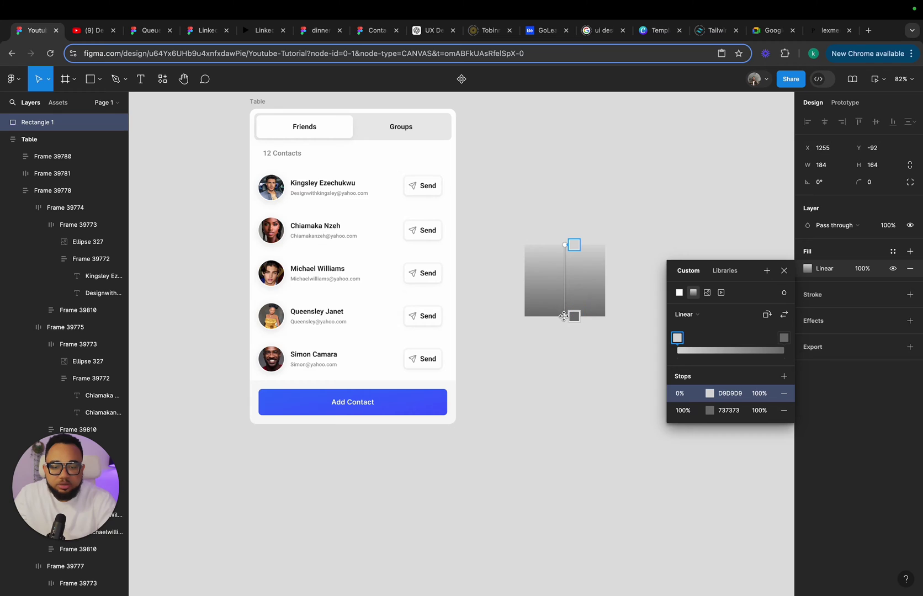
left_click_drag(563, 316, 614, 333)
left_click_drag(567, 245, 531, 228)
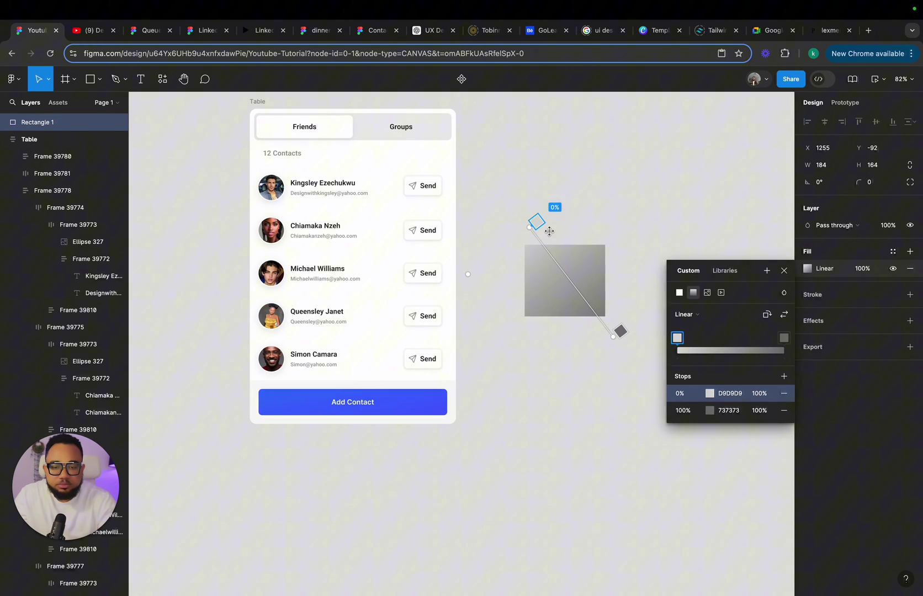
left_click(711, 397)
left_click(627, 461)
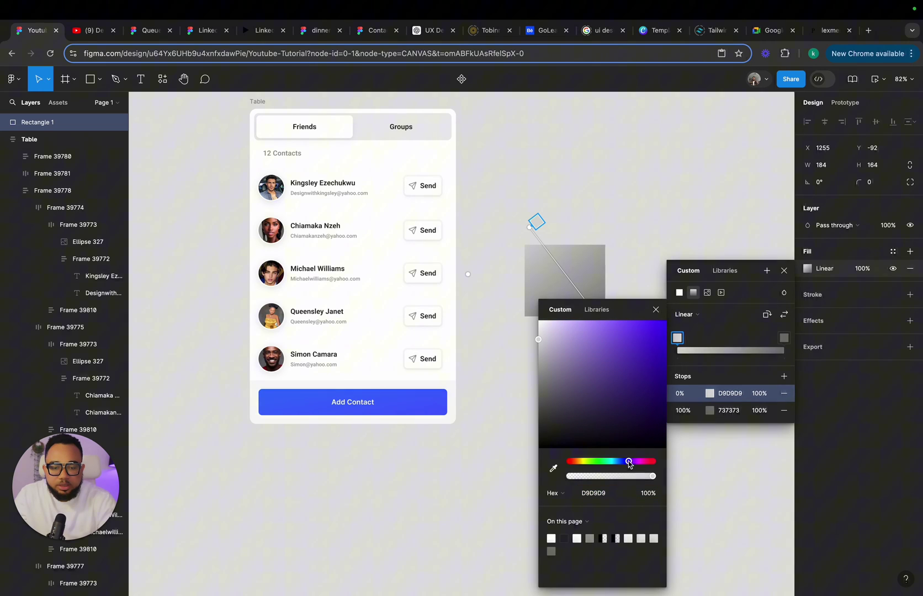
left_click(553, 470)
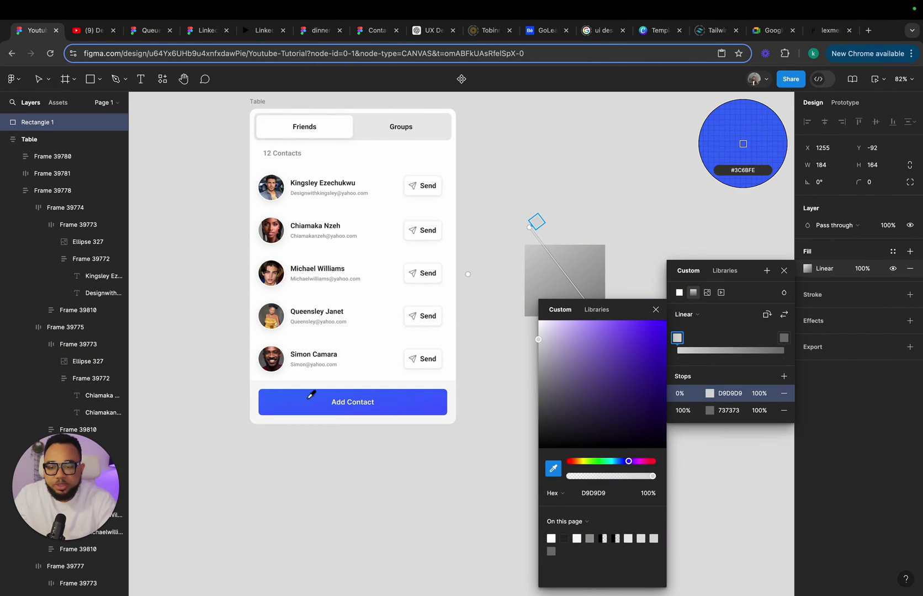
left_click(309, 395)
left_click(655, 310)
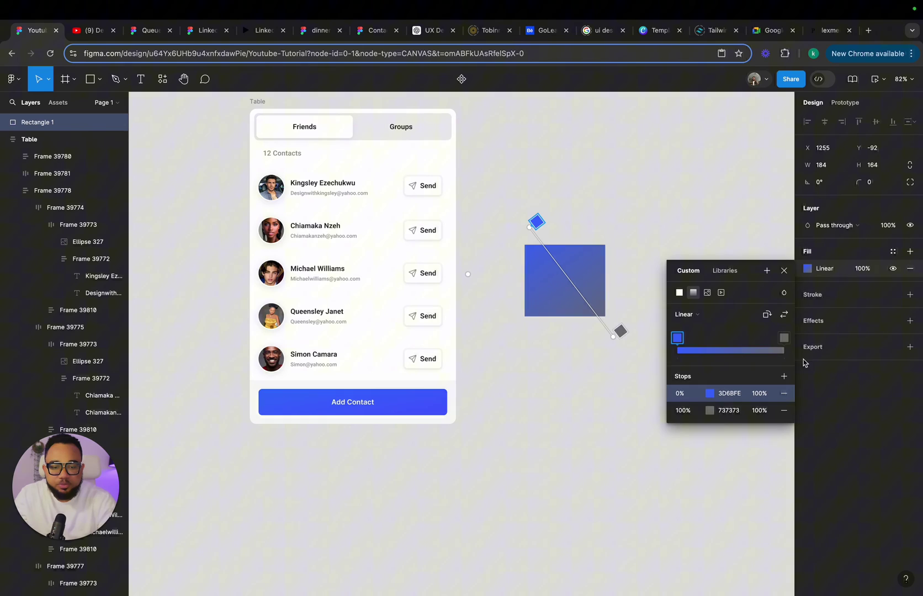
left_click(710, 410)
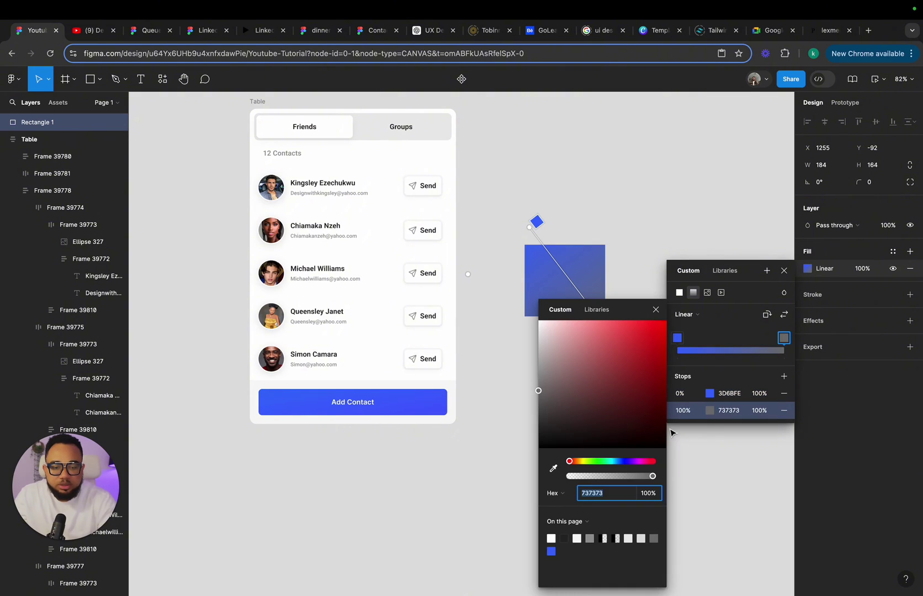
left_click(553, 470)
left_click(439, 395)
left_click(653, 310)
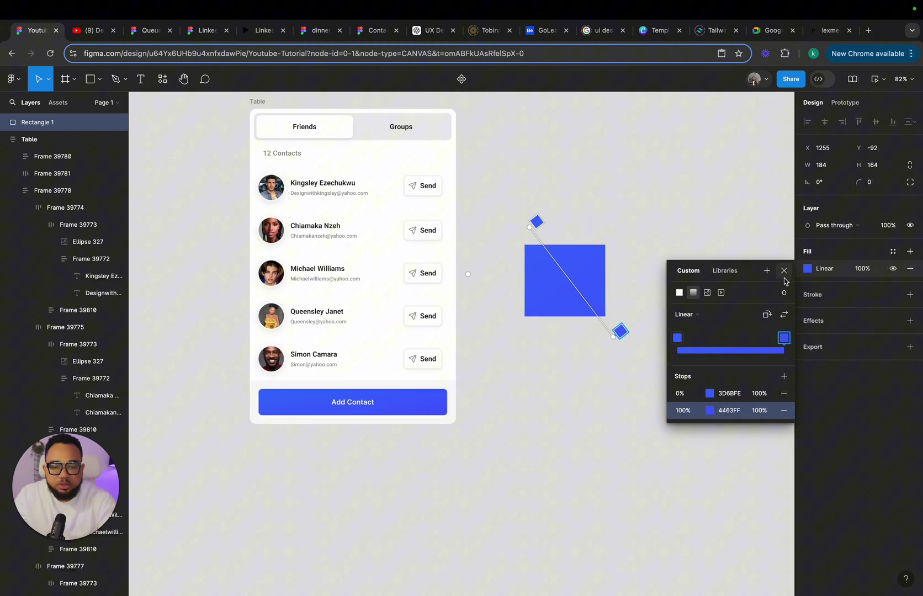
left_click(581, 294)
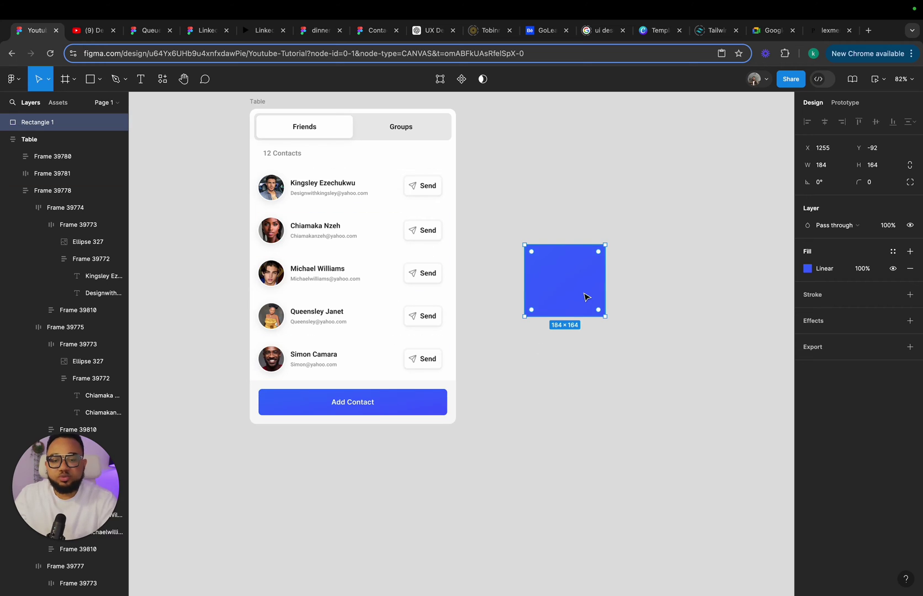
key("Delete")
Select the whole Table frame and bind its fill to the White variable.
scroll(584, 296, "up", 3)
scroll(584, 295, "left", 4)
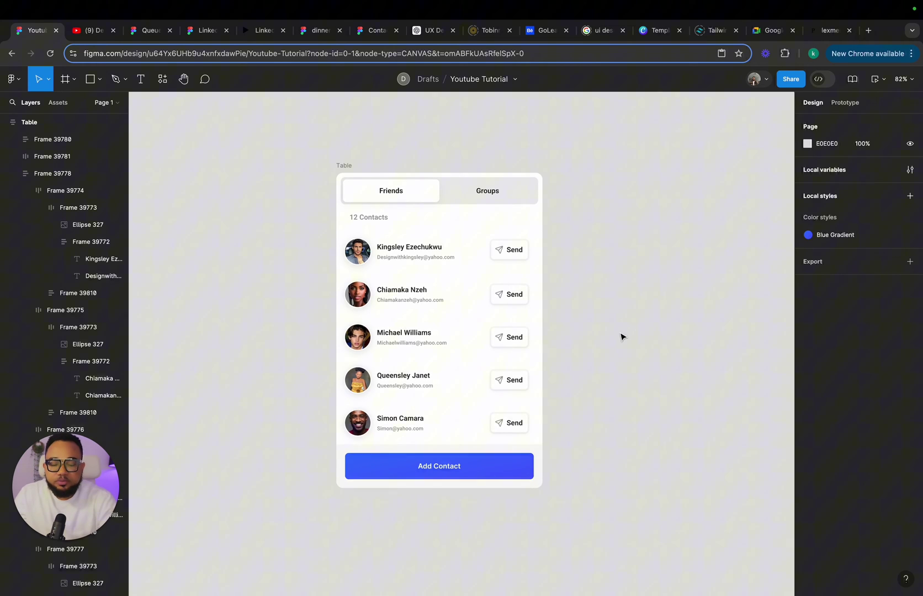
left_click(349, 165)
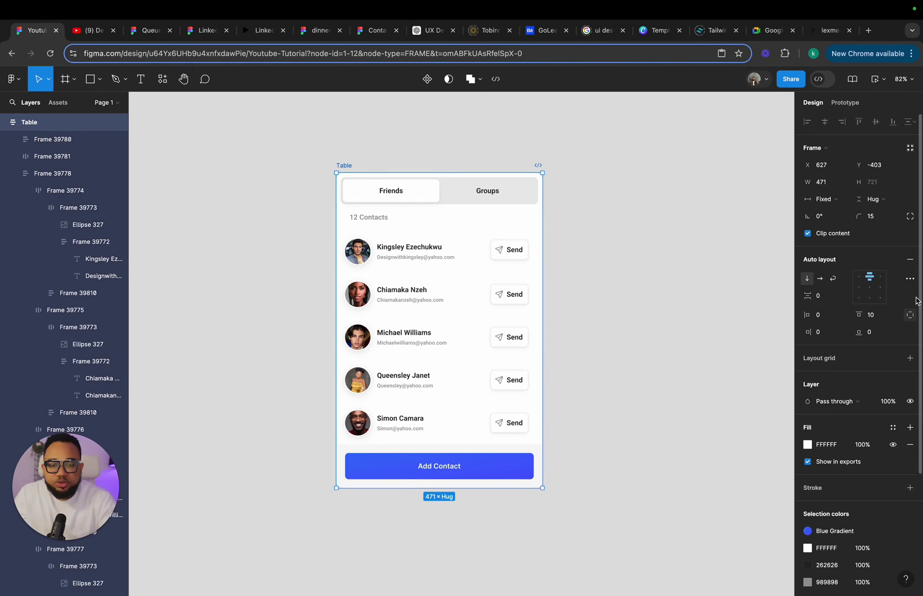
scroll(879, 476, "down", 3)
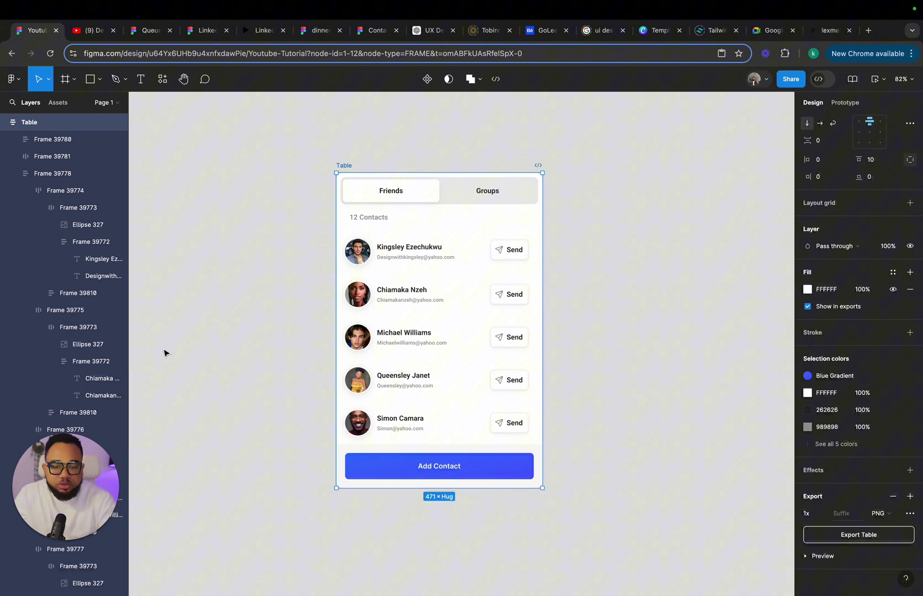
left_click(490, 475)
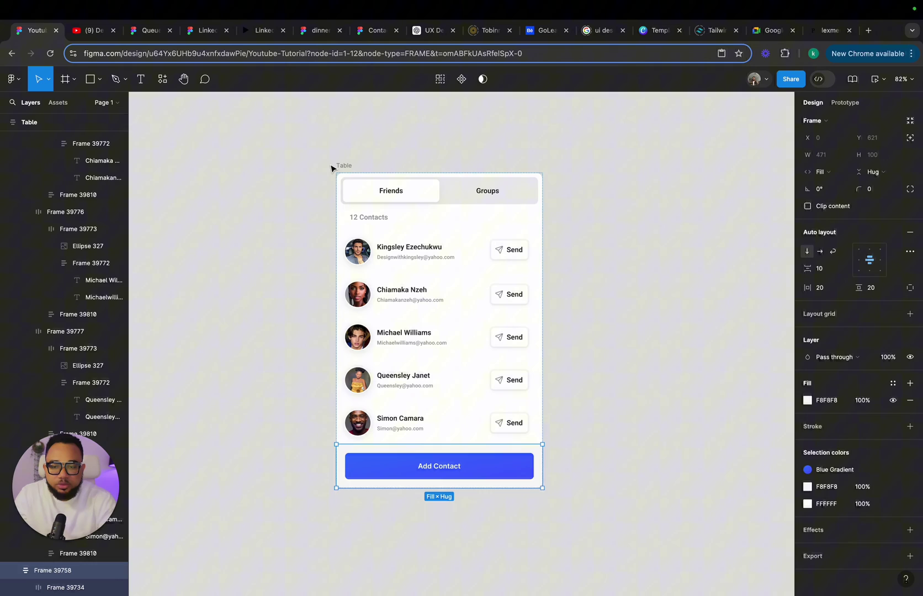
left_click(359, 170)
left_click(893, 400)
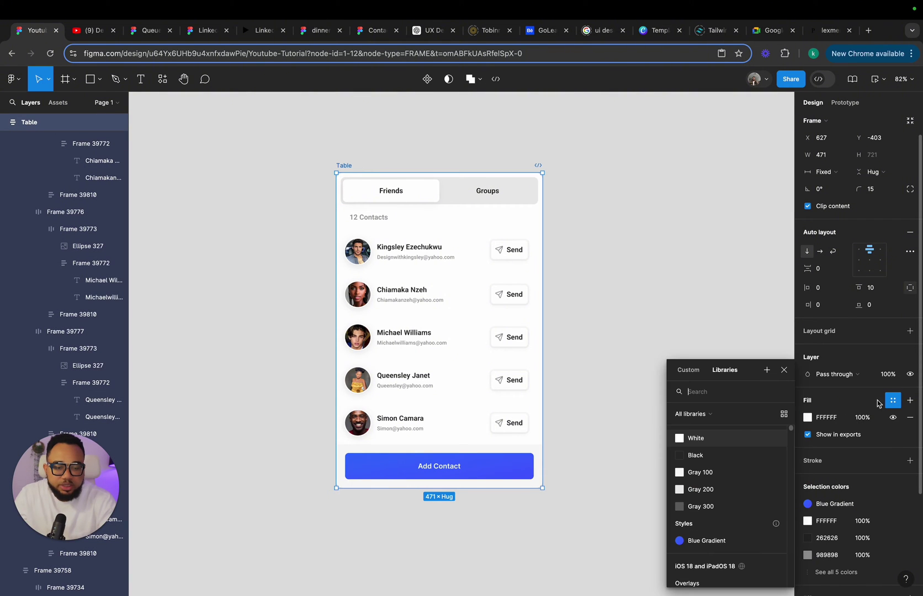
left_click(696, 439)
Replace the card's FFFFFF, 262626 and 989898 colours with White, Black and Gray 300.
scroll(883, 403, "down", 5)
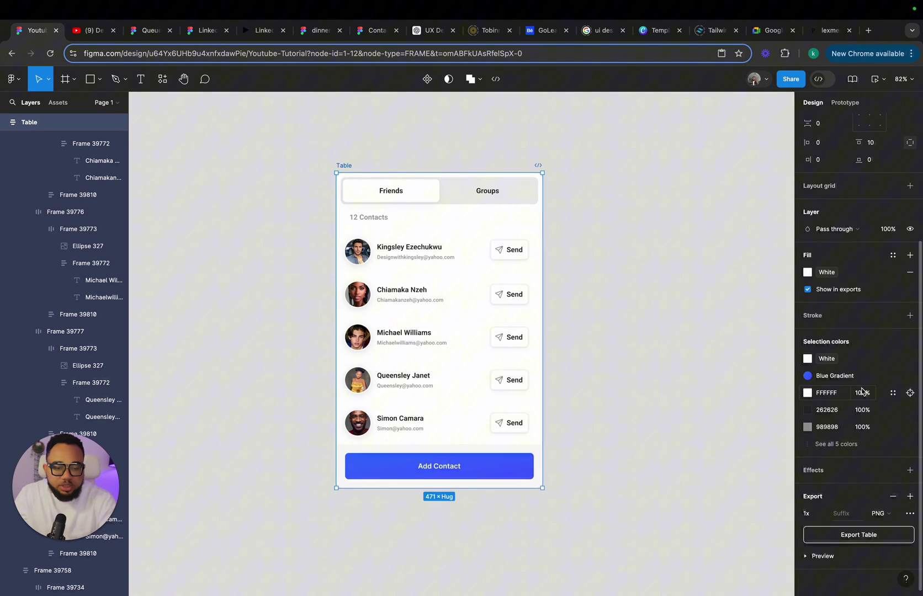
left_click(893, 393)
left_click(697, 438)
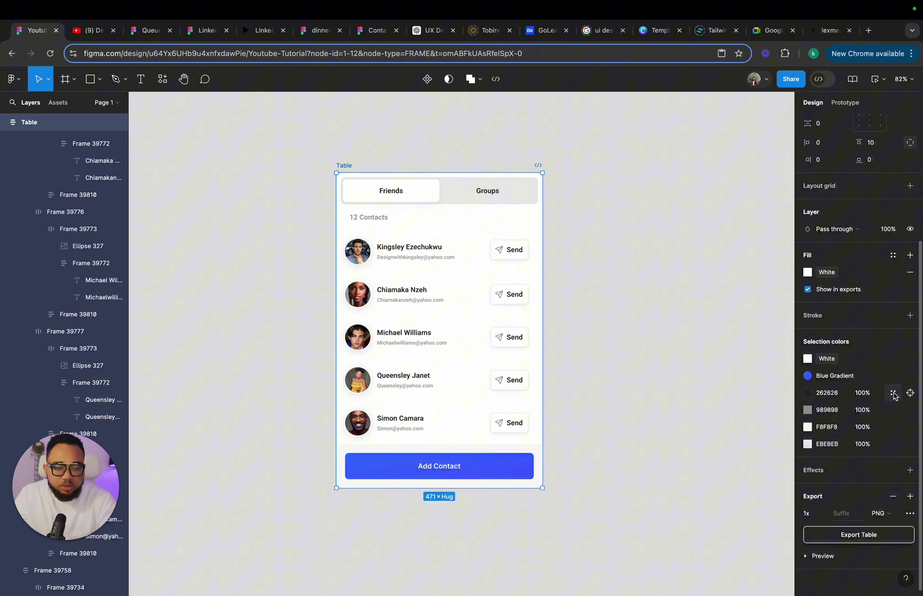
left_click(893, 393)
left_click(696, 455)
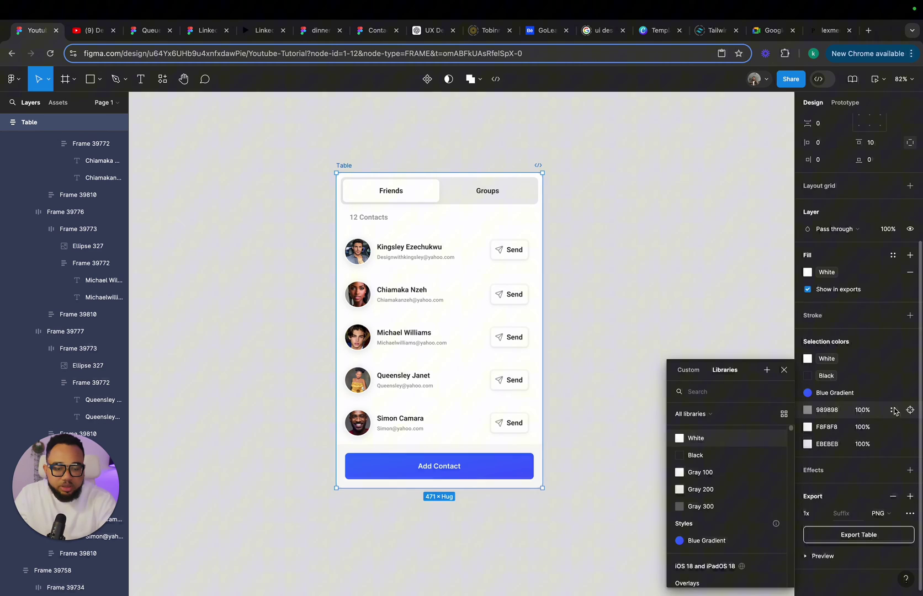
left_click(700, 507)
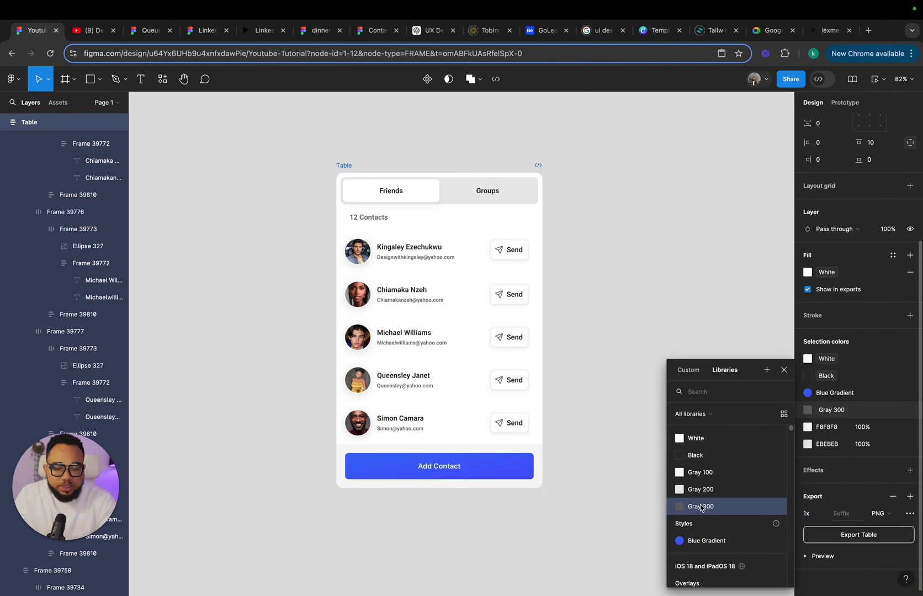
left_click(784, 370)
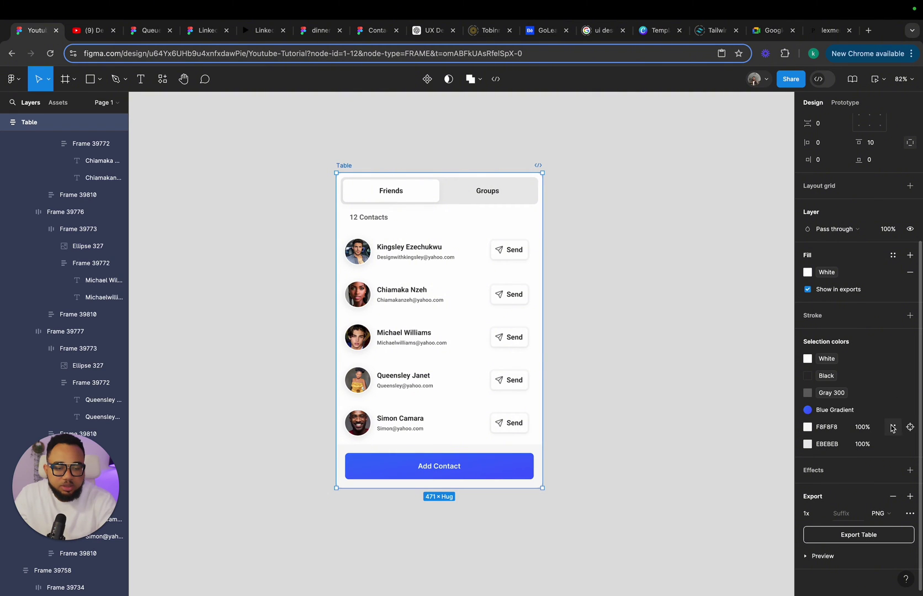
Bind F8F8F8 to Gray 100 and EBEBEB to Gray 200, then nudge the card right.
left_click(893, 428)
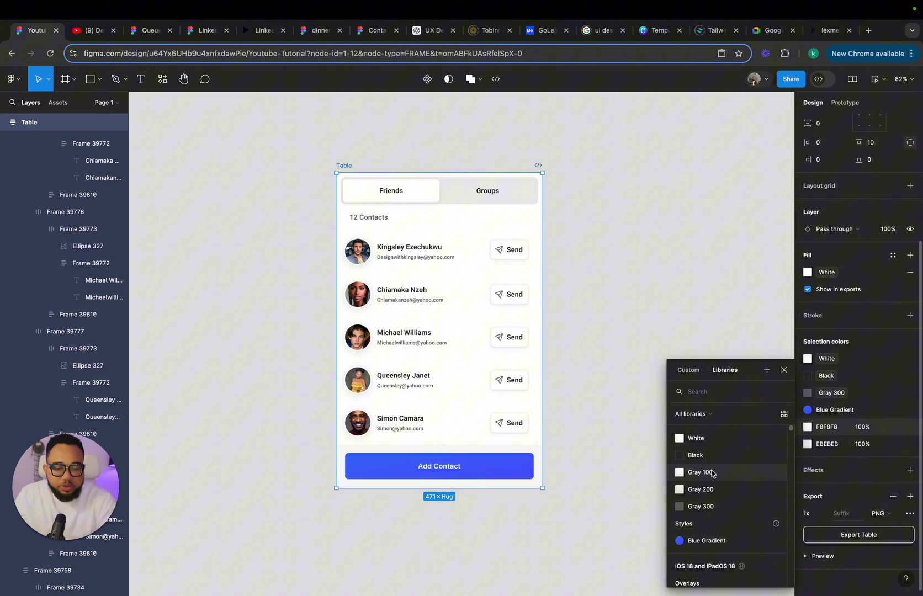
left_click(712, 472)
left_click(835, 445)
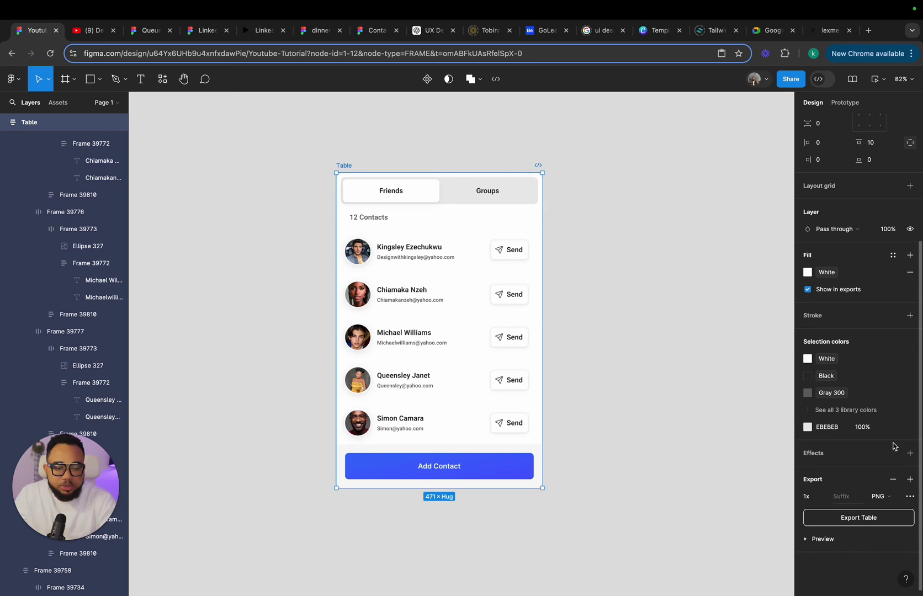
left_click(894, 426)
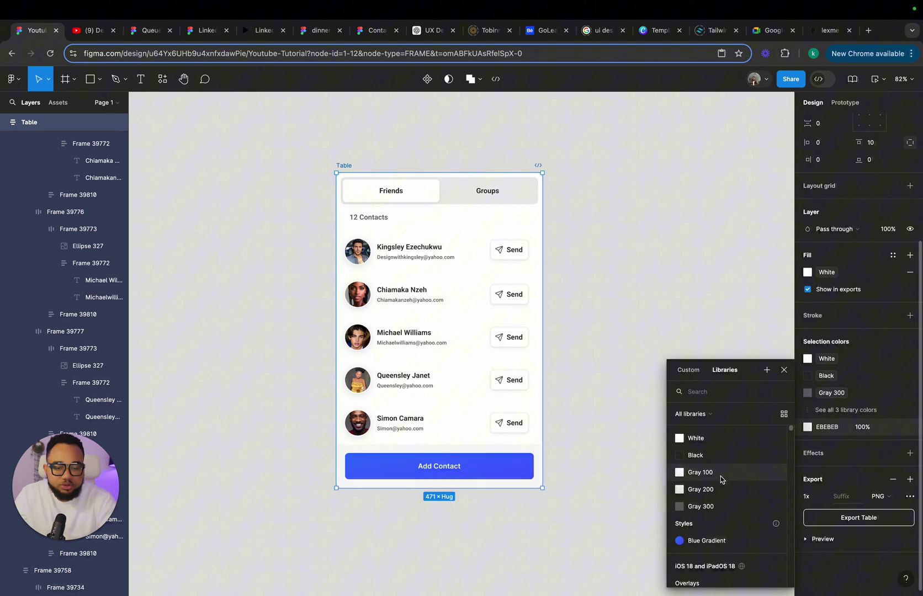
left_click(784, 370)
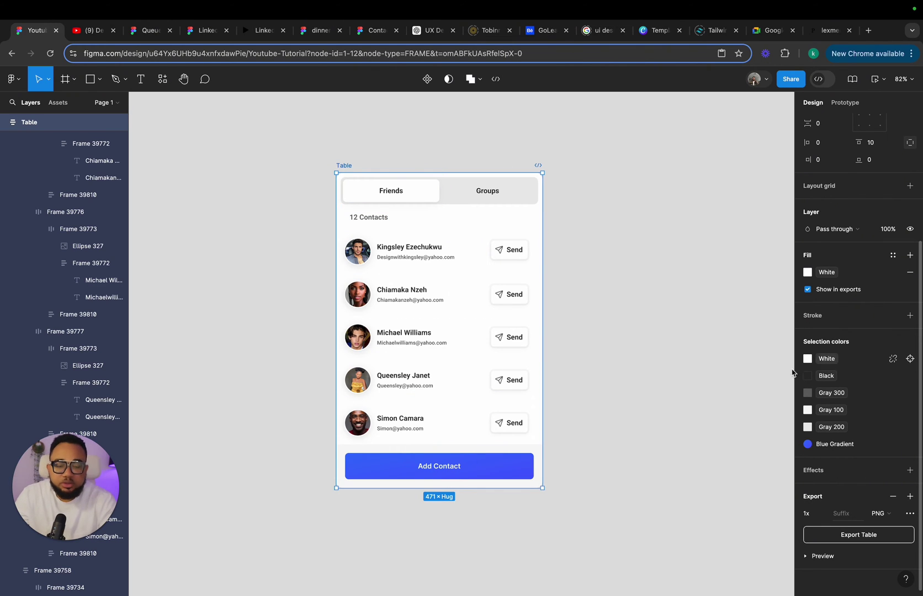
left_click_drag(348, 167, 365, 167)
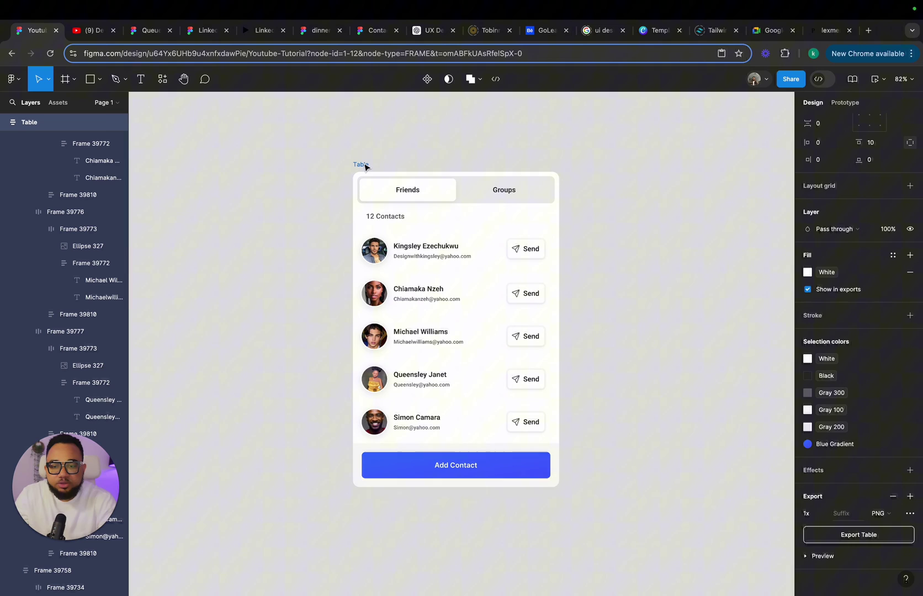
Add a second mode to Collection 1 in the local variables.
left_click(725, 278)
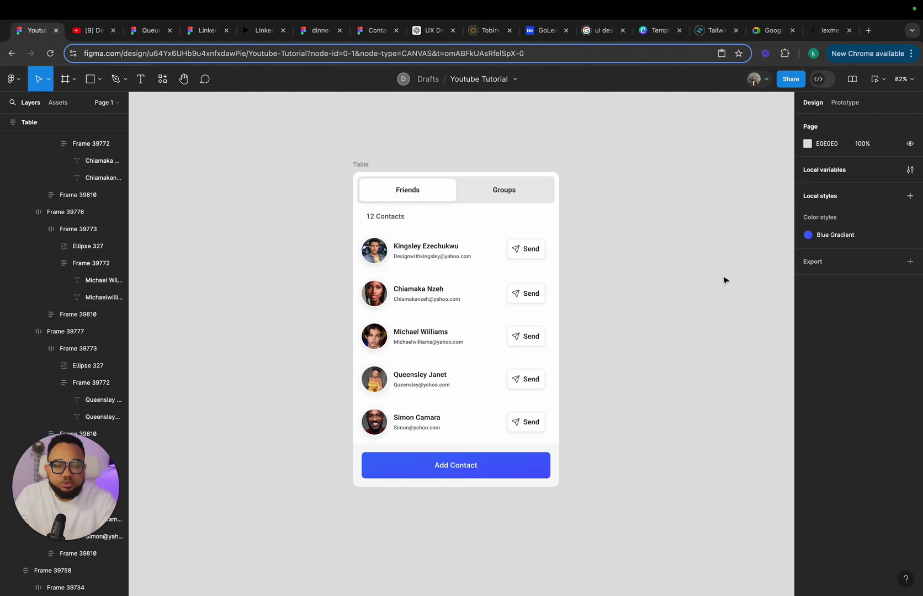
left_click(910, 170)
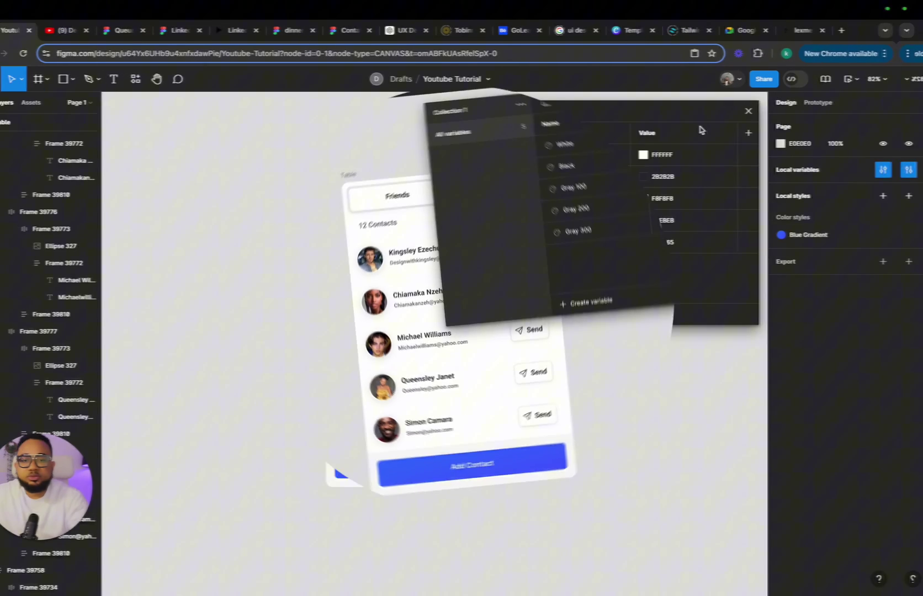
left_click(776, 133)
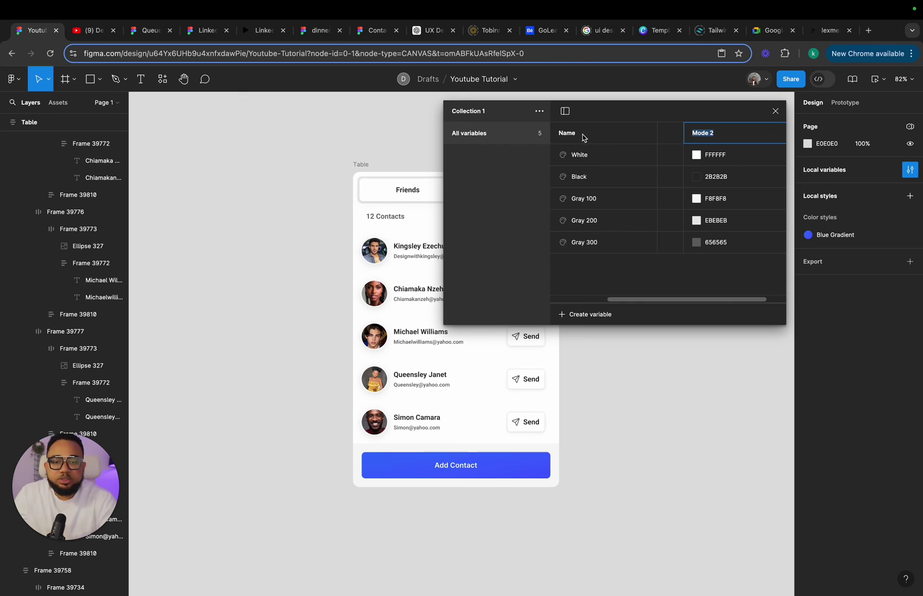
scroll(714, 142, "left", 3)
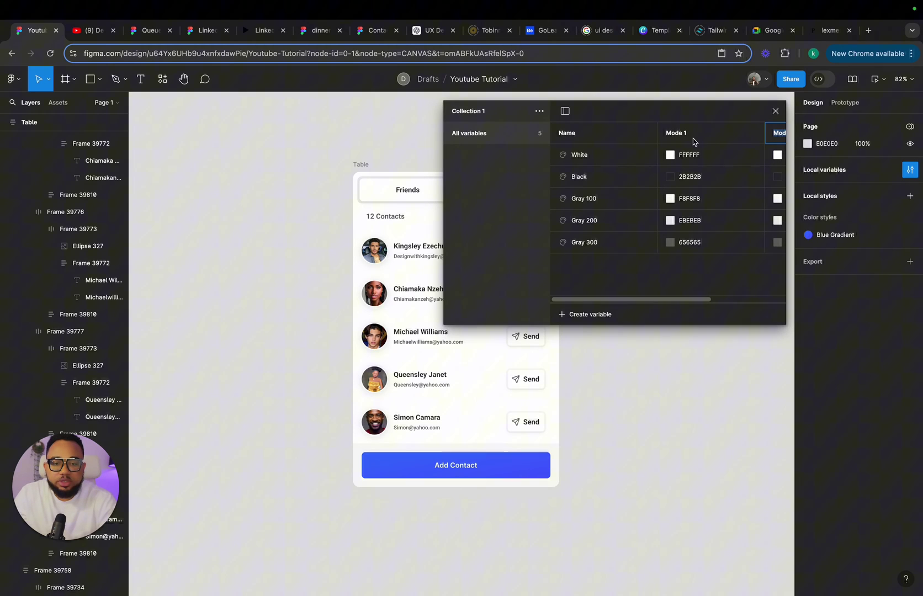
Rename the first mode to Light Mode, correcting its capitalisation.
double_click(687, 134)
type("L")
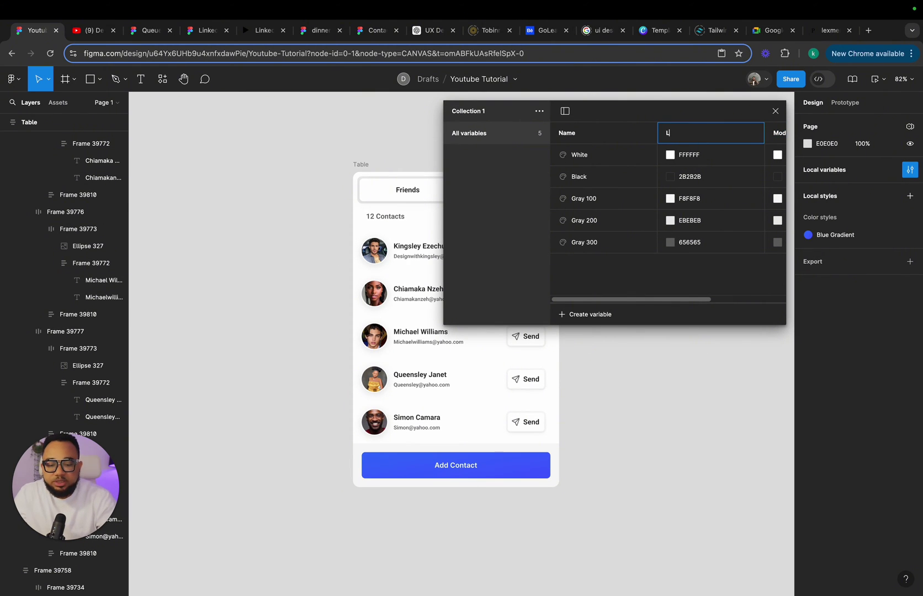
type("ight Mo")
key("Caps_Lock")
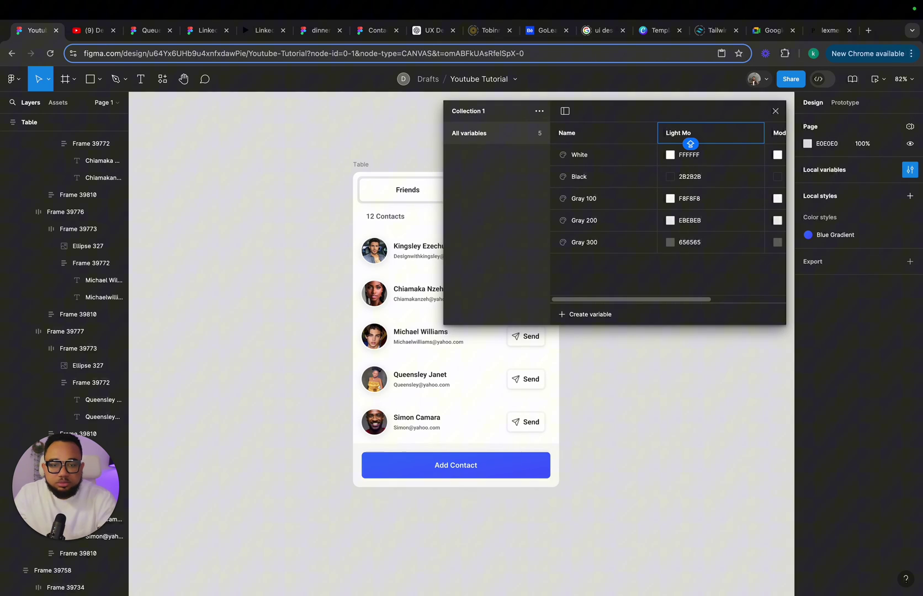
type("DE")
key("Return")
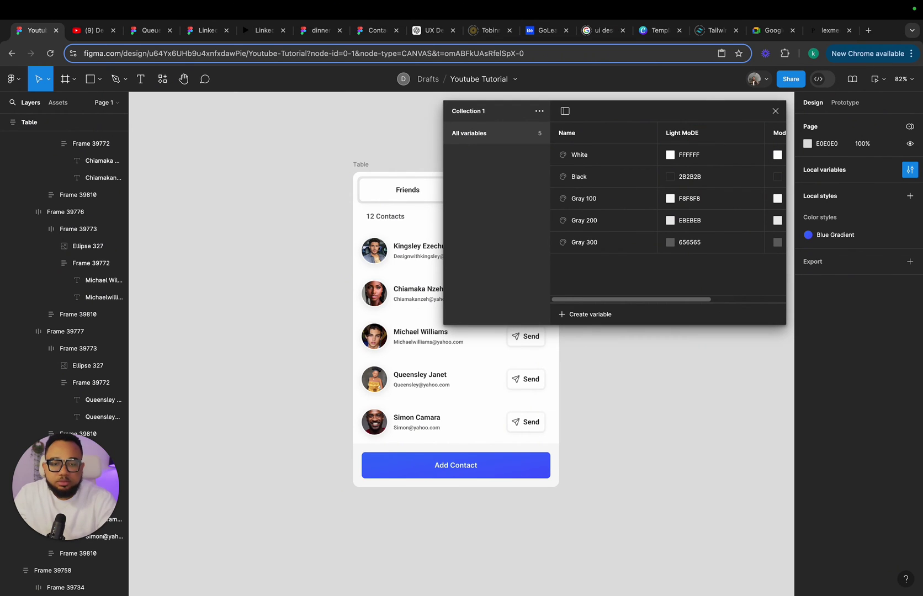
double_click(712, 133)
key("Right")
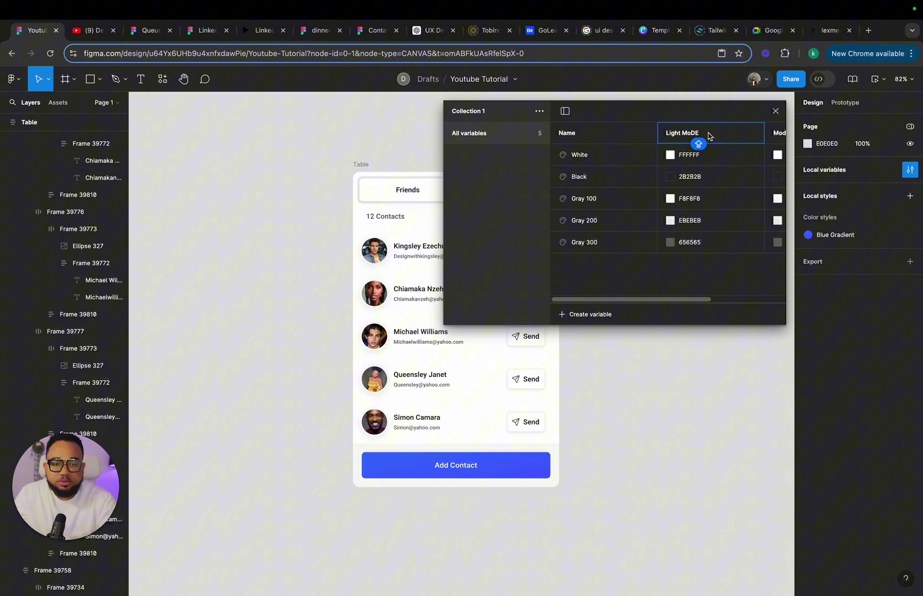
key("BackSpace")
type("E")
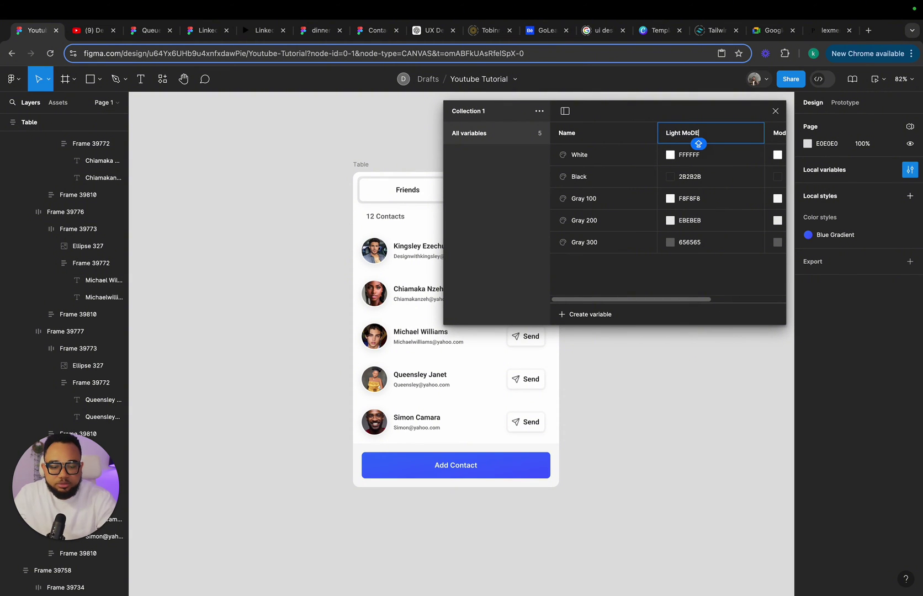
key("BackSpace")
key("BackSpace")
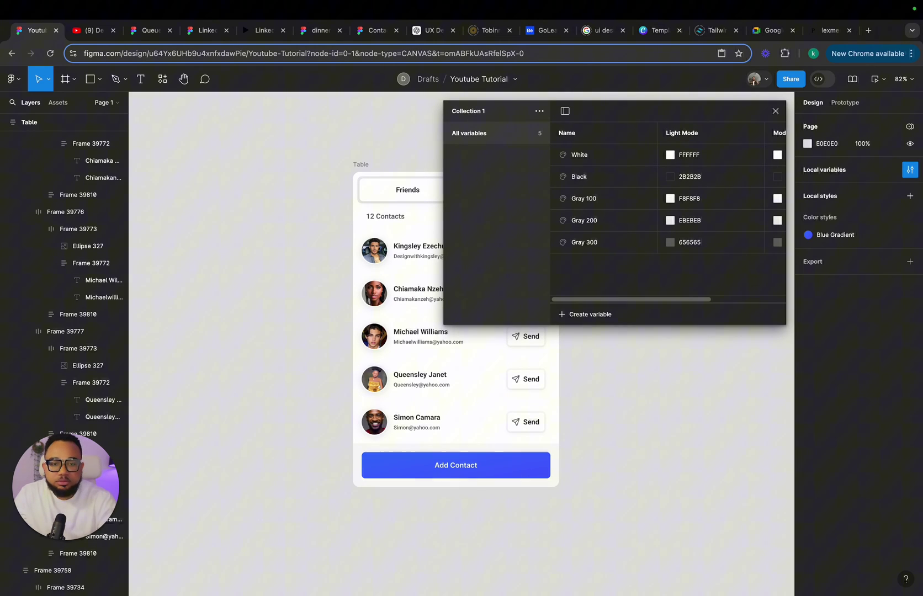
Rename the second mode to Dark Mode and widen the variables window.
scroll(721, 138, "right", 3)
double_click(694, 133)
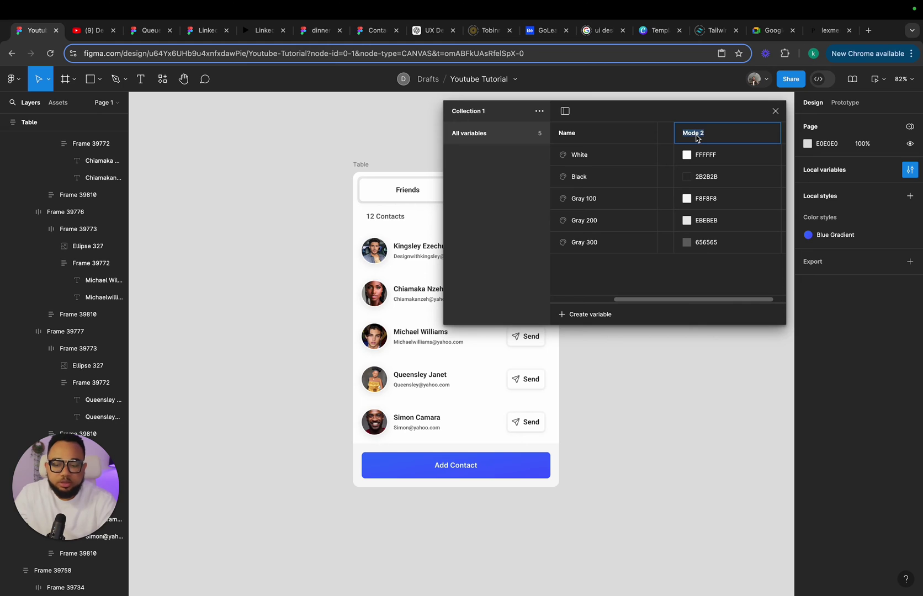
type("Dark")
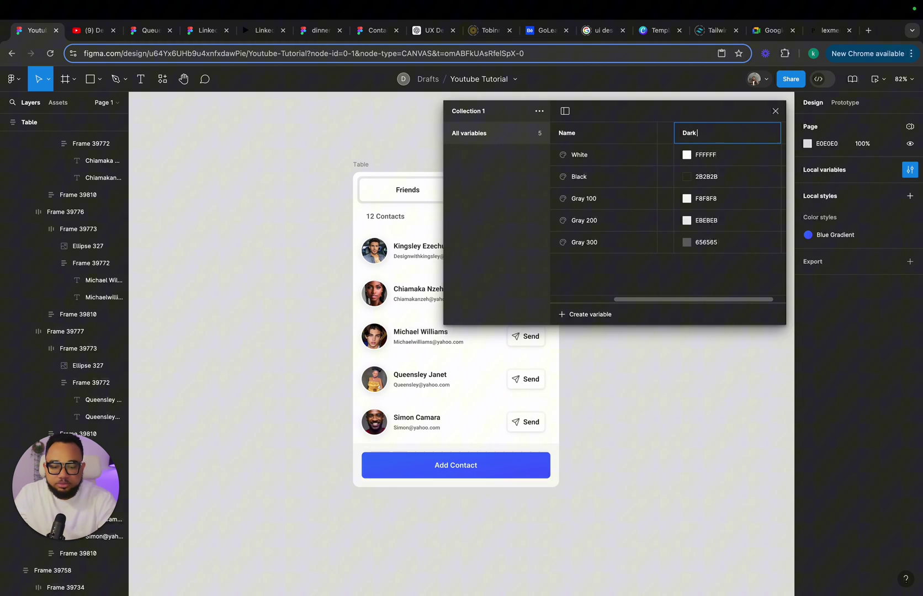
type(" Mode")
key("Return")
scroll(707, 153, "left", 3)
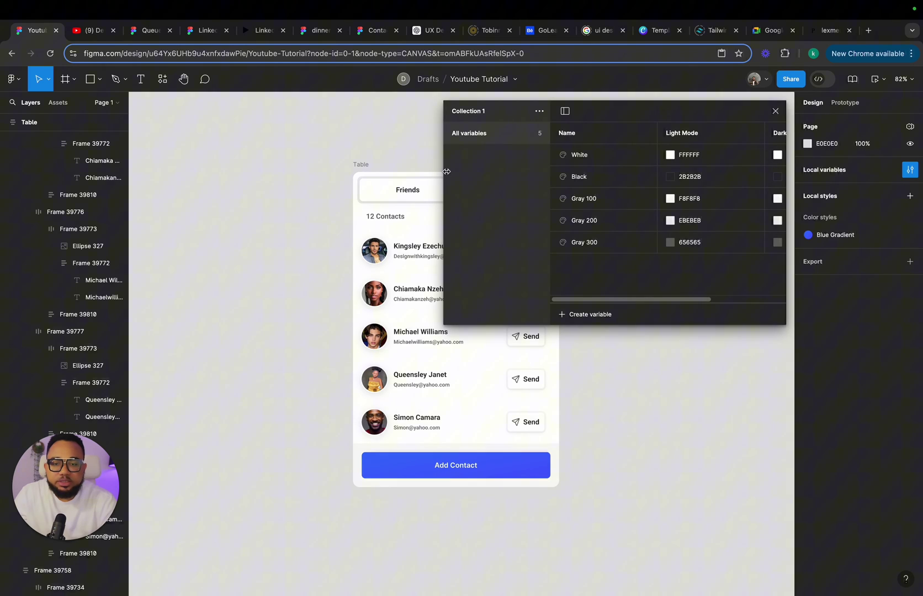
left_click_drag(444, 172, 260, 171)
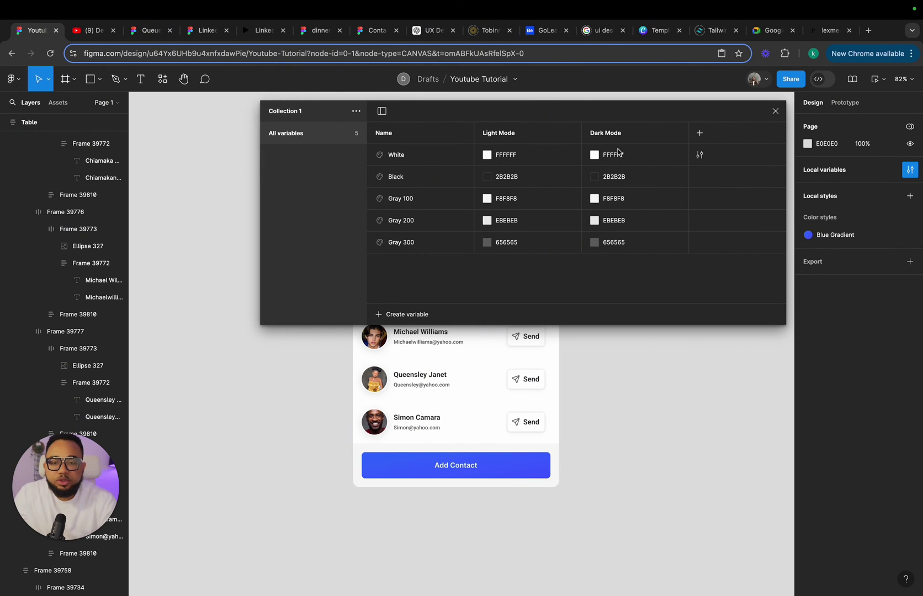
Set Dark Mode White to 2C2C2C and Black to FDFDFD.
left_click(594, 156)
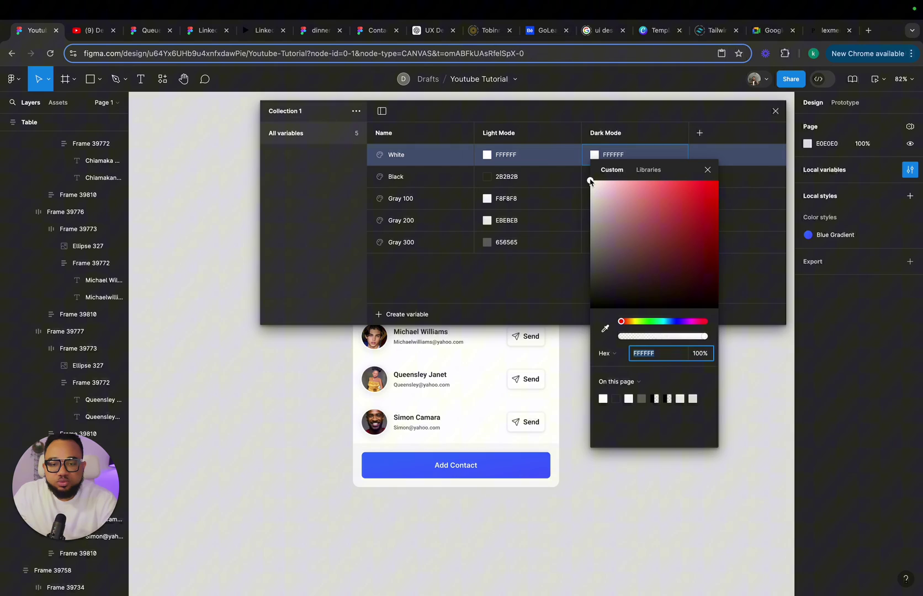
left_click_drag(591, 182, 590, 288)
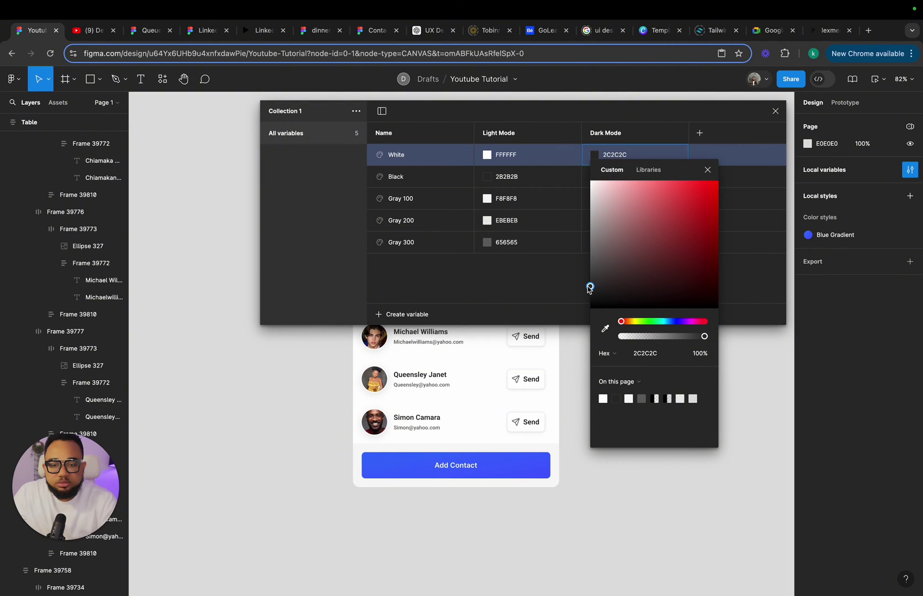
left_click(707, 170)
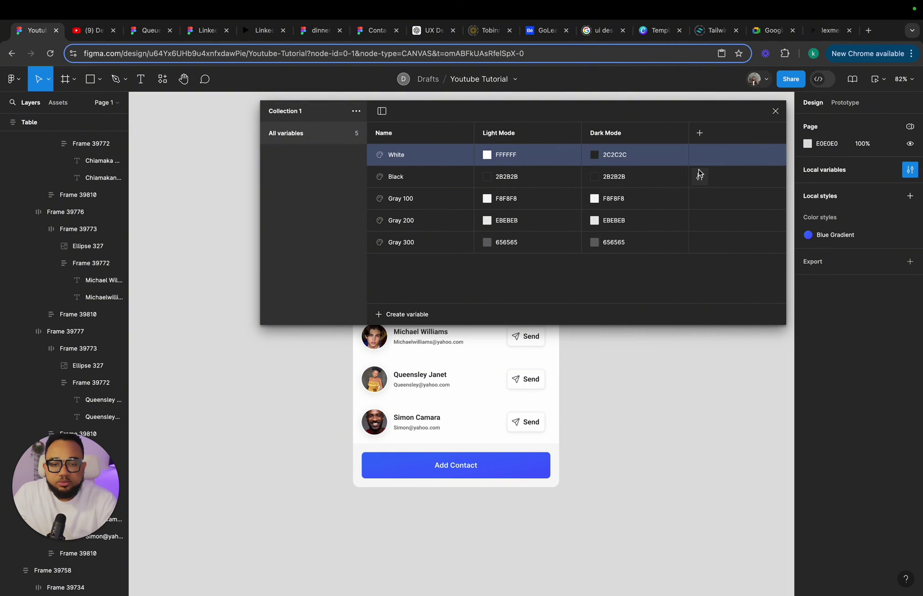
left_click(594, 177)
left_click(590, 311)
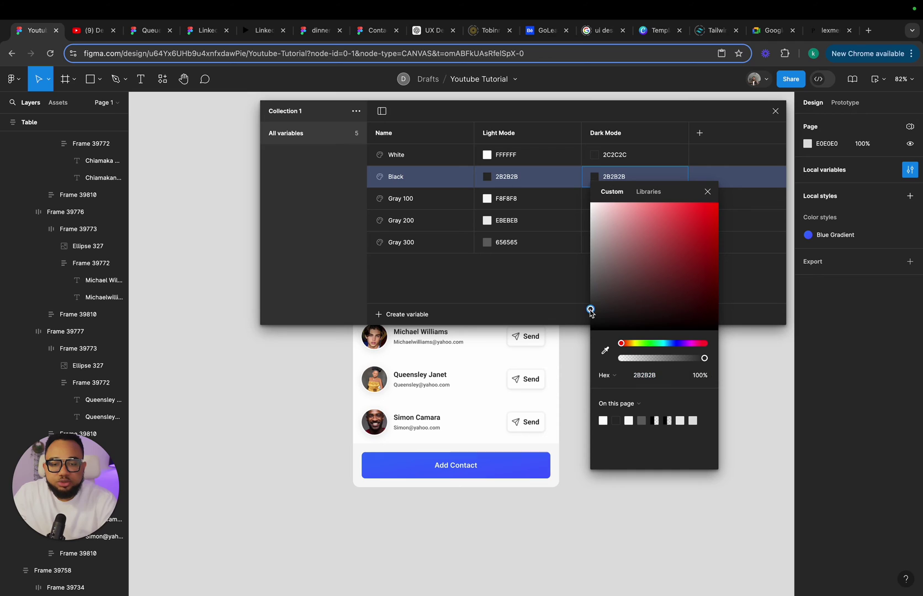
left_click_drag(589, 266, 587, 202)
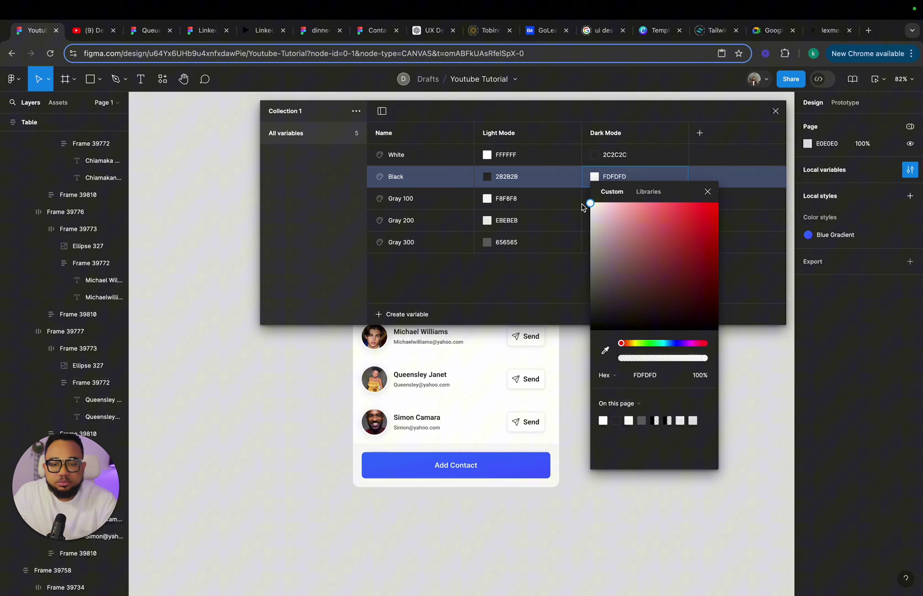
left_click(708, 192)
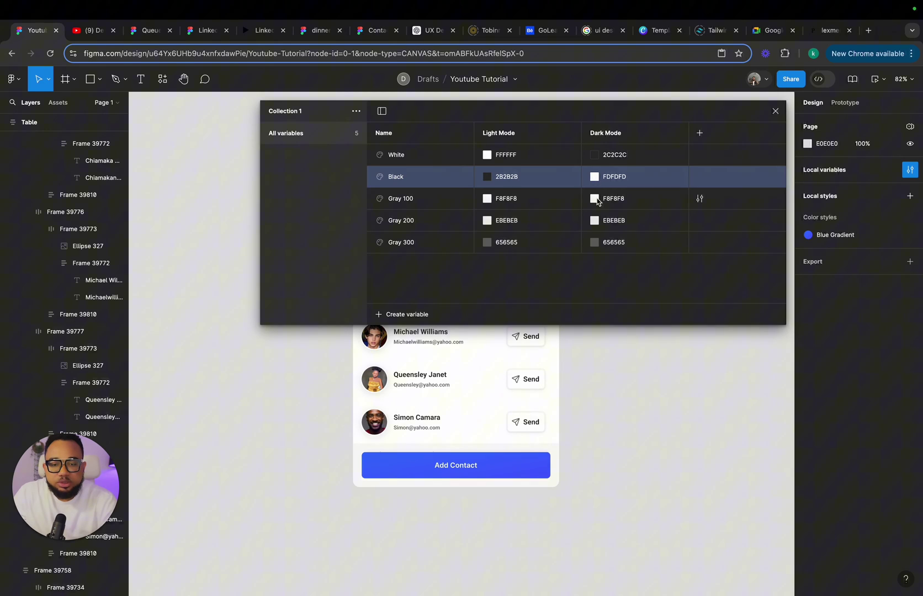
Set Dark Mode Gray 100 to 434343, Gray 200 to 3C3C3C, Gray 300 to D5D5D5, then shift the card right.
left_click(597, 199)
left_click_drag(593, 231, 589, 325)
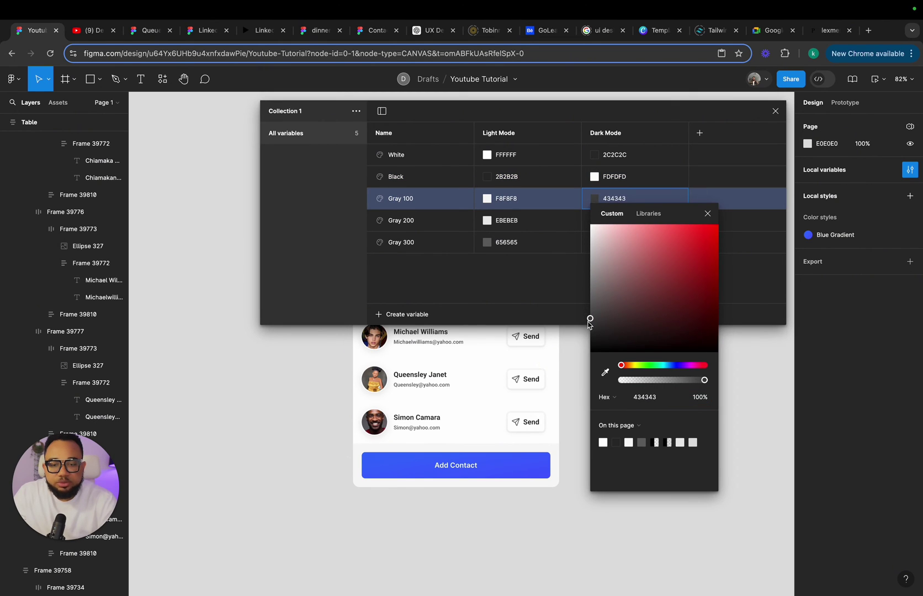
left_click(708, 214)
left_click(594, 220)
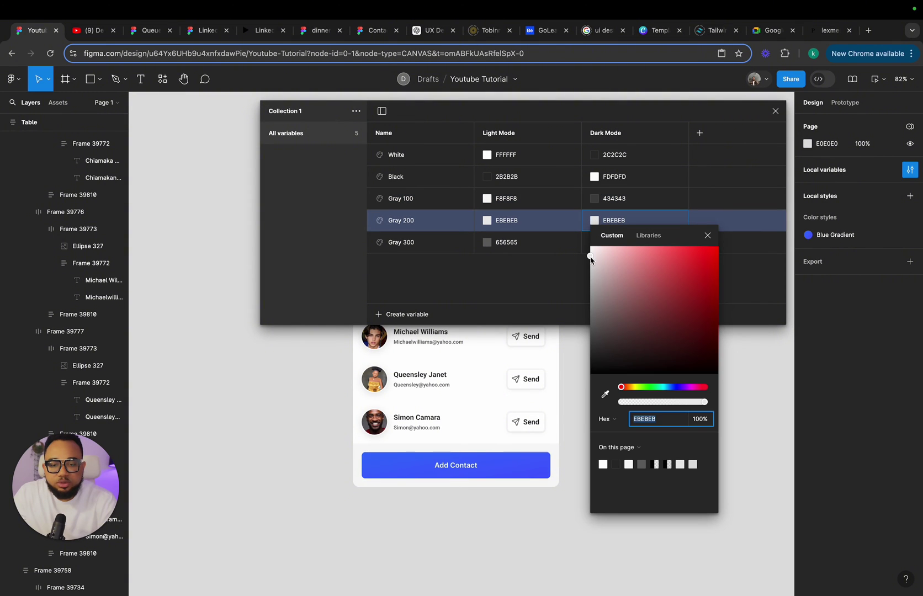
left_click_drag(591, 257, 587, 347)
left_click(708, 235)
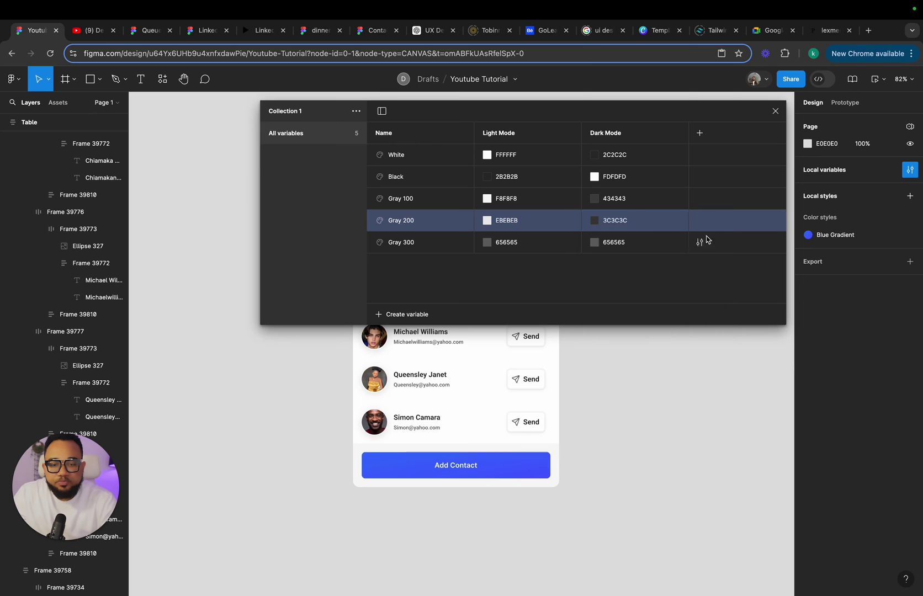
left_click(594, 243)
left_click_drag(591, 347, 591, 296)
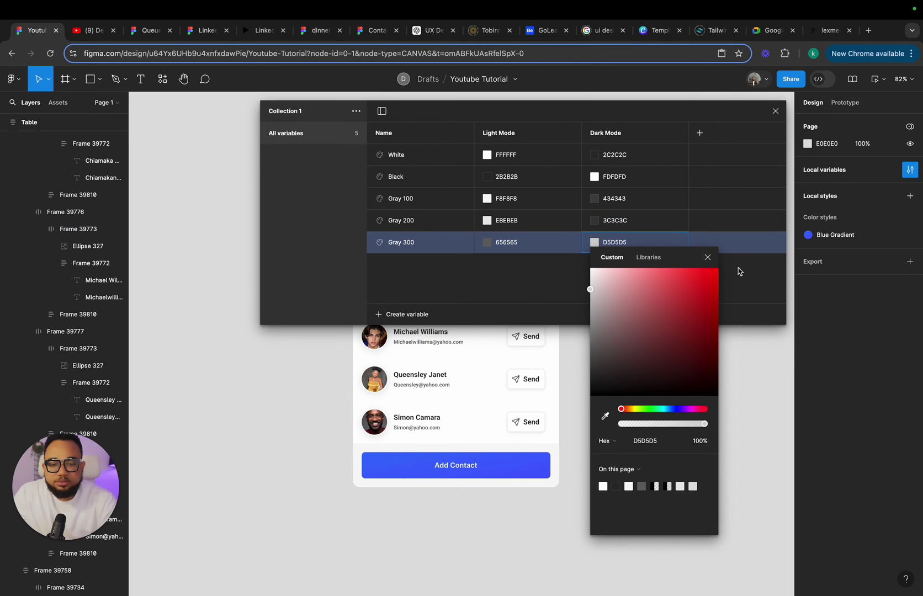
left_click(708, 257)
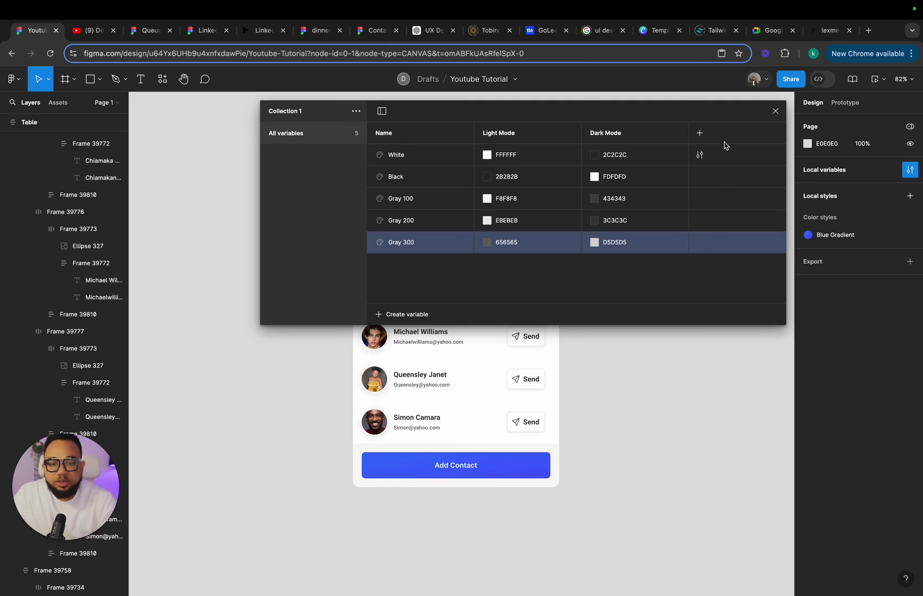
left_click(776, 111)
left_click_drag(389, 167, 518, 165)
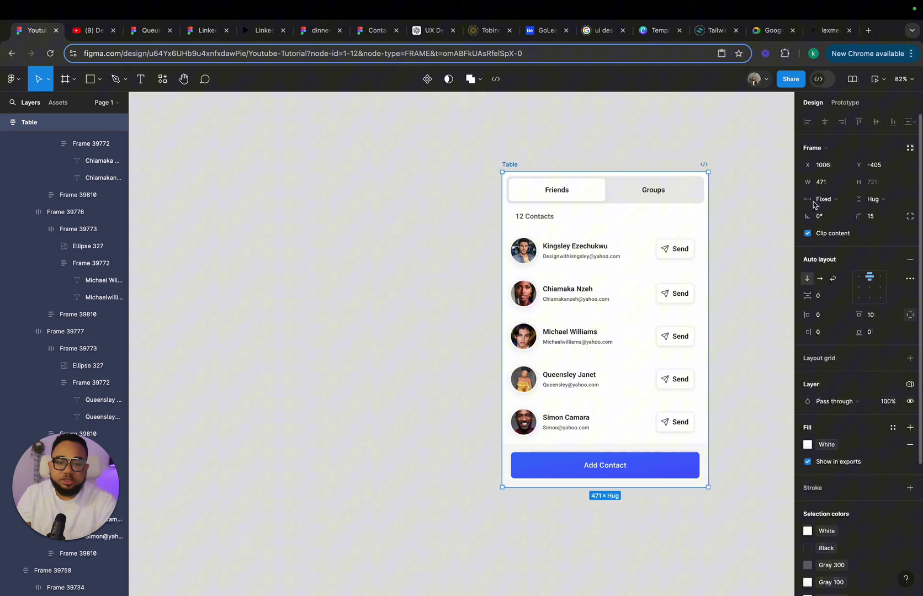
Set the Table frame's Collection 1 mode to Dark Mode after briefly trying Light Mode.
left_click(910, 386)
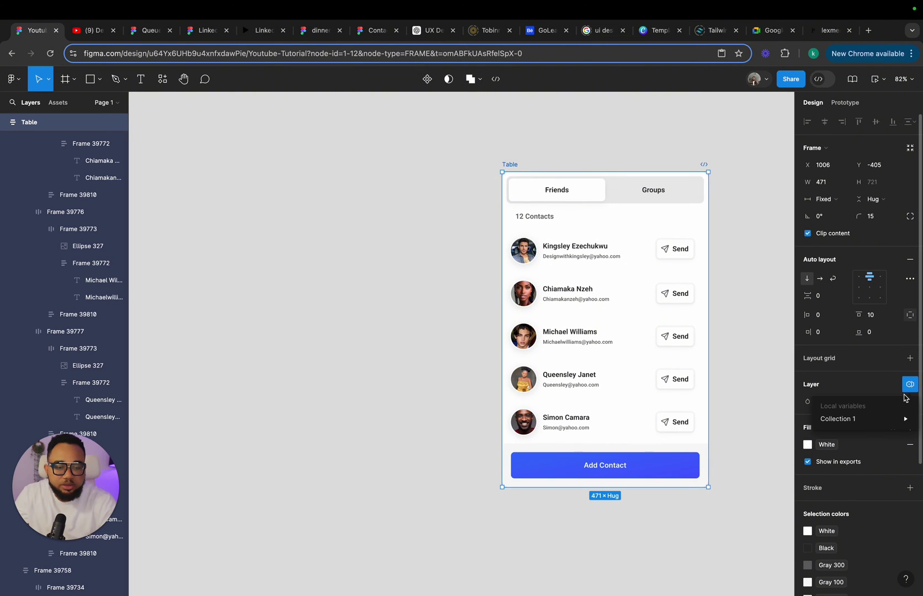
mouse_move(875, 422)
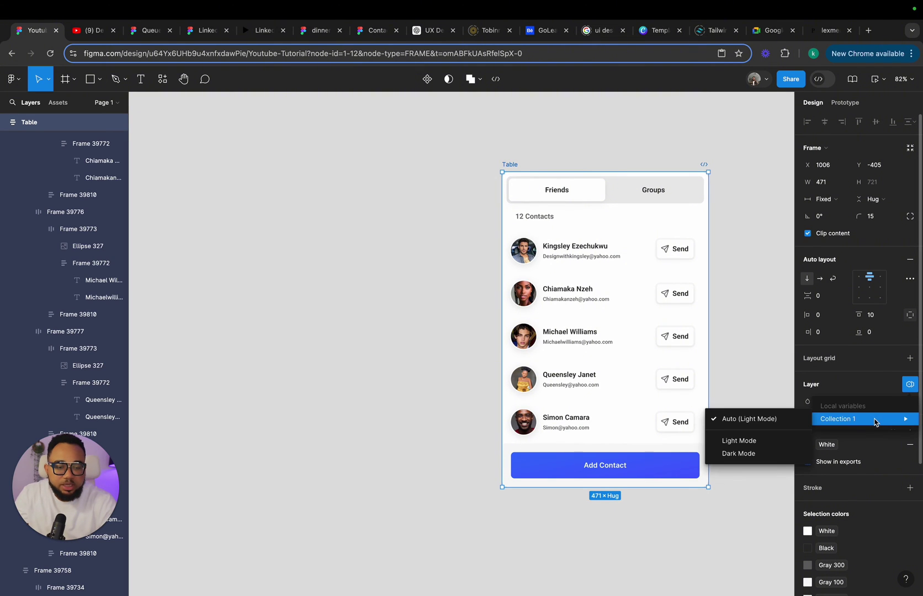
left_click(744, 442)
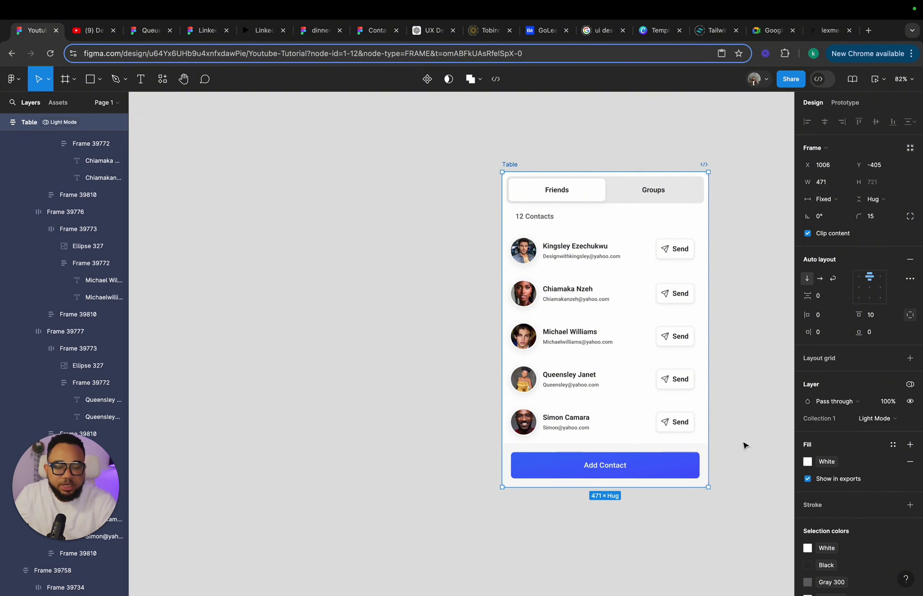
left_click(871, 421)
left_click(871, 429)
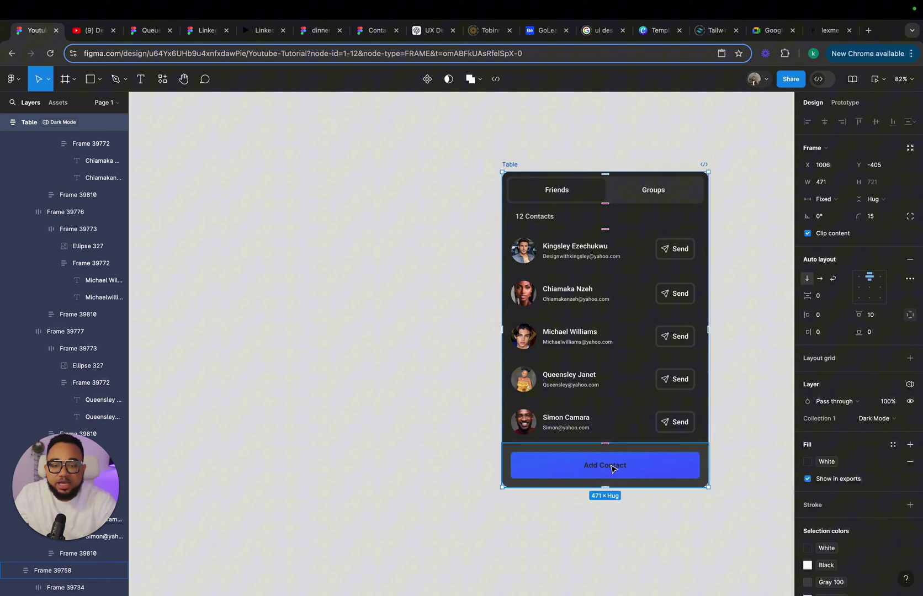
Create a new Color variable named Universal White in Local variables.
left_click(729, 279)
scroll(729, 278, "right", 3)
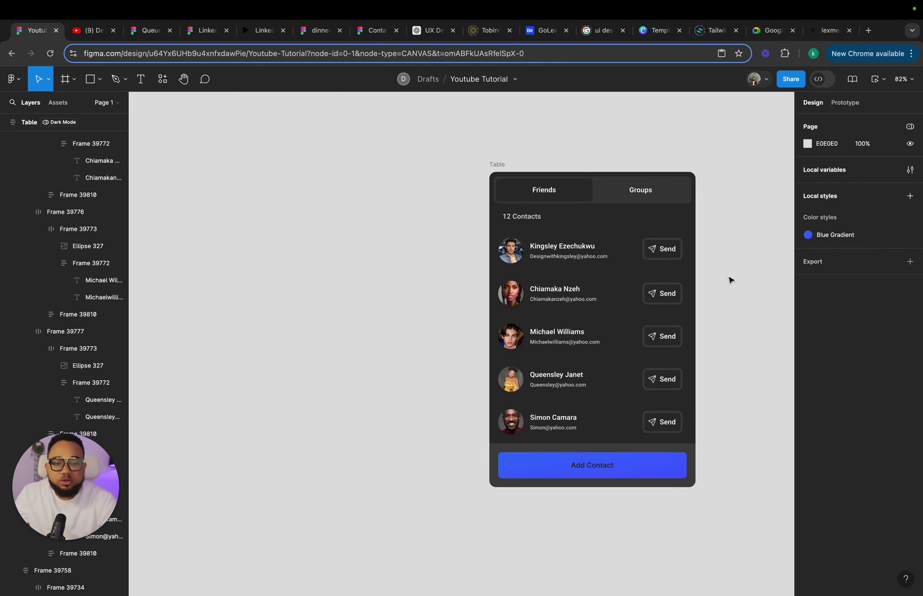
left_click(911, 170)
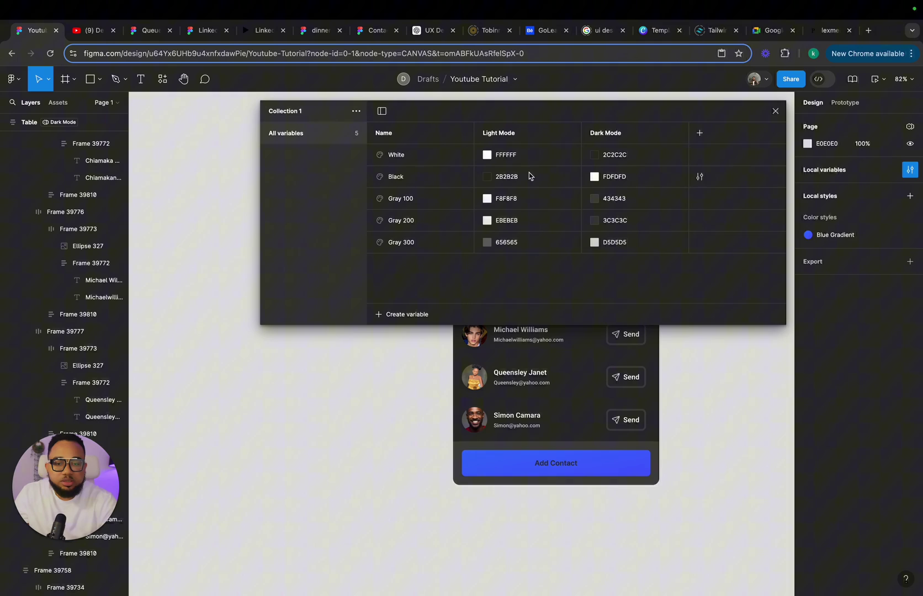
left_click(403, 316)
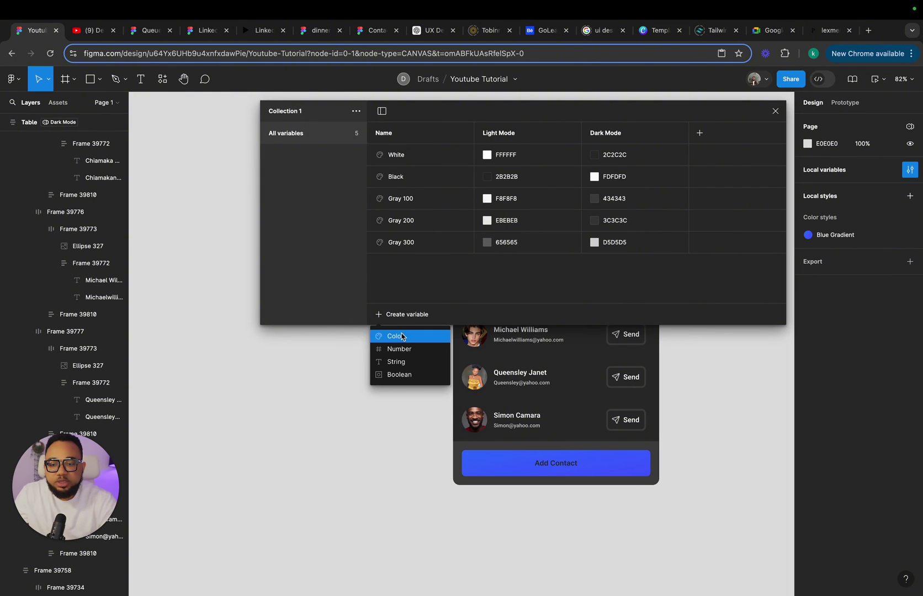
left_click(402, 332)
type("Universal")
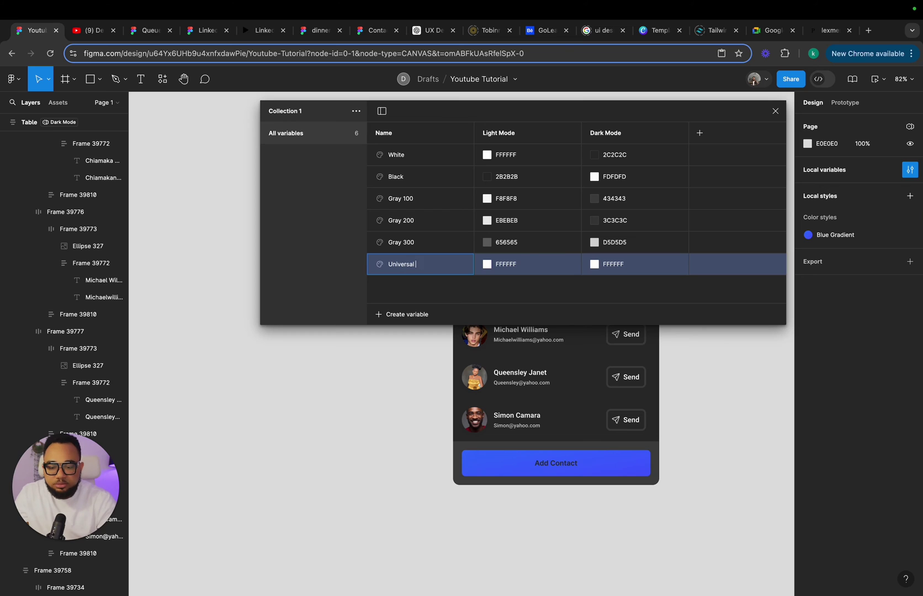
type(" White")
key("Return")
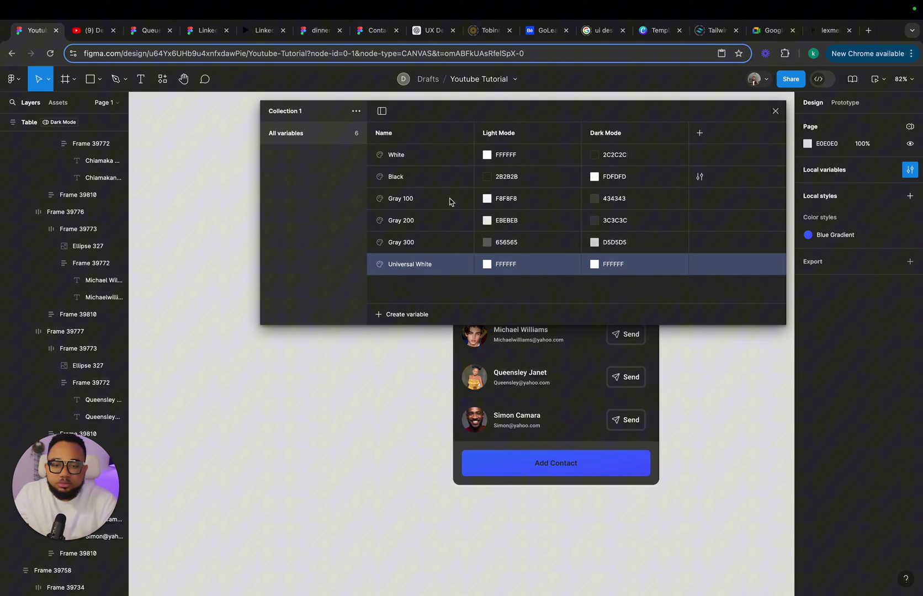
scroll(441, 373, "up", 1)
scroll(440, 373, "up", 2)
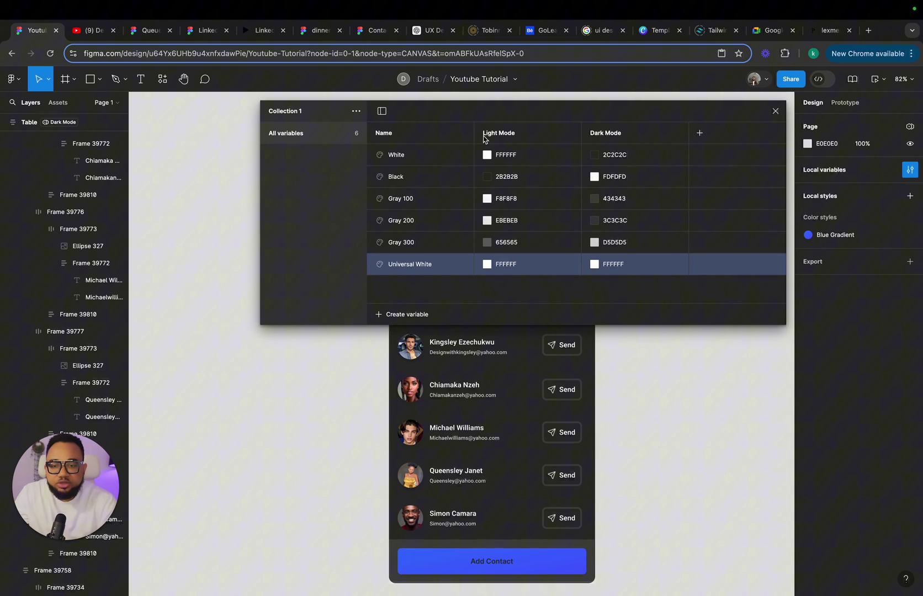
key("Escape")
Fill the Add Contact text with the Universal White variable.
scroll(589, 363, "down", 4)
double_click(540, 443)
double_click(519, 440)
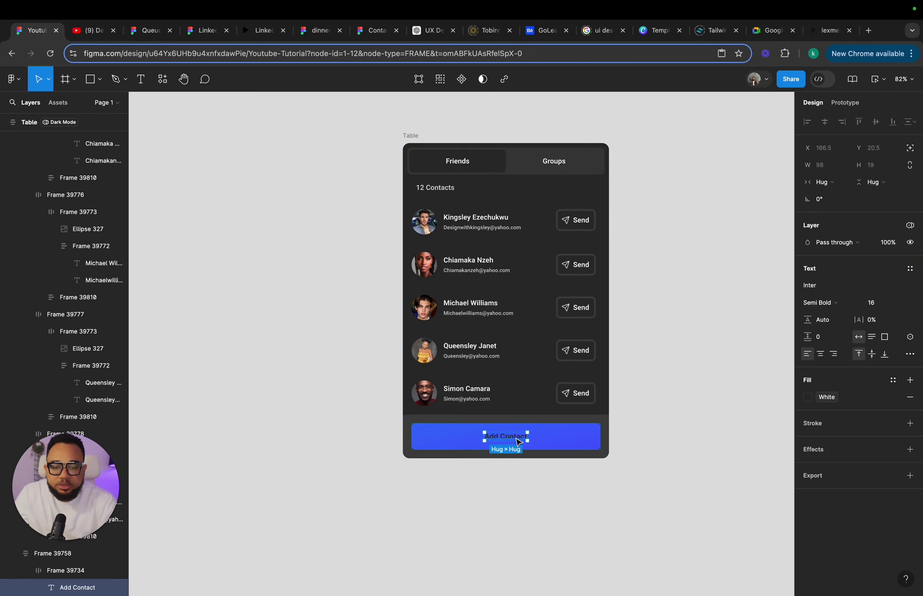
left_click(832, 399)
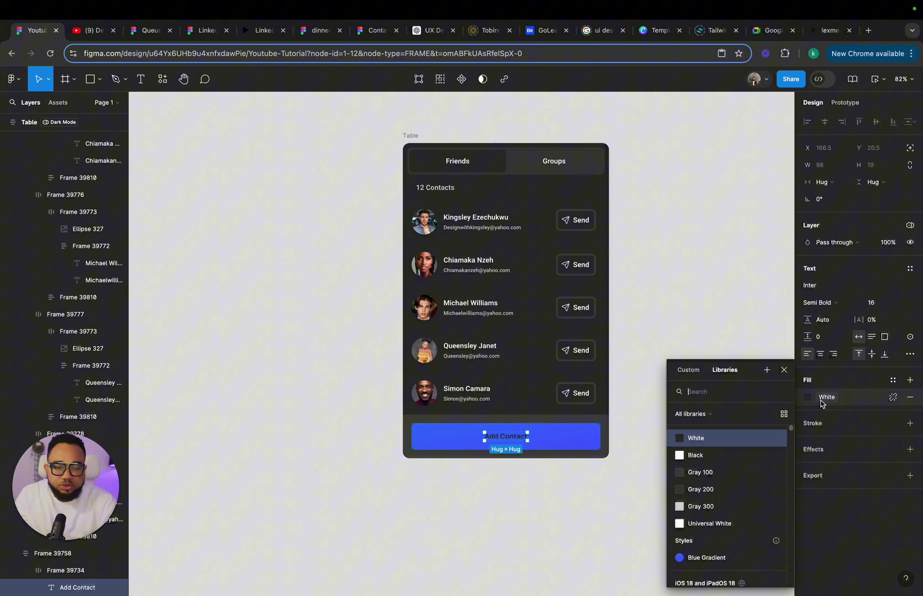
left_click(712, 523)
left_click(742, 380)
Switch the Table frame to Light Mode.
scroll(544, 175, "left", 3)
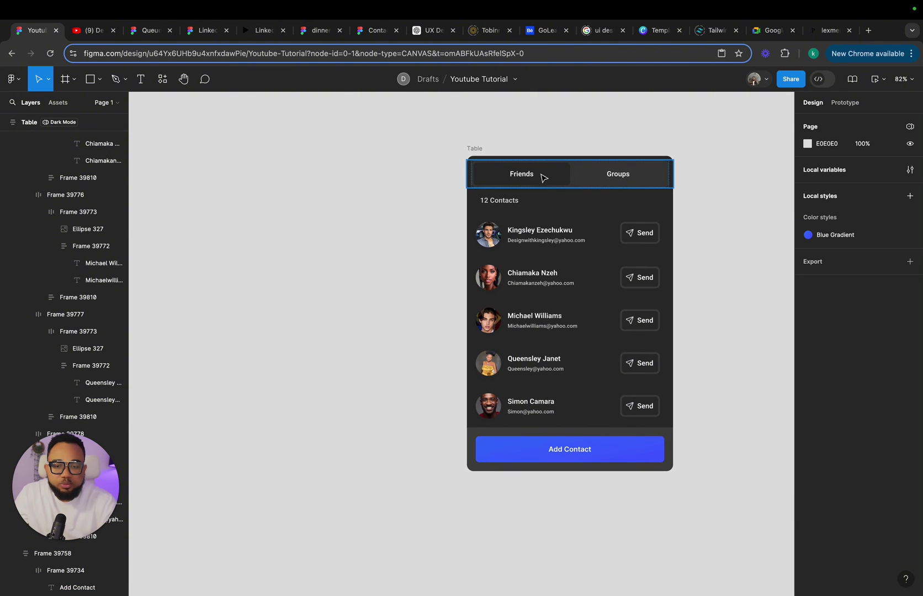
left_click(474, 149)
left_click(874, 419)
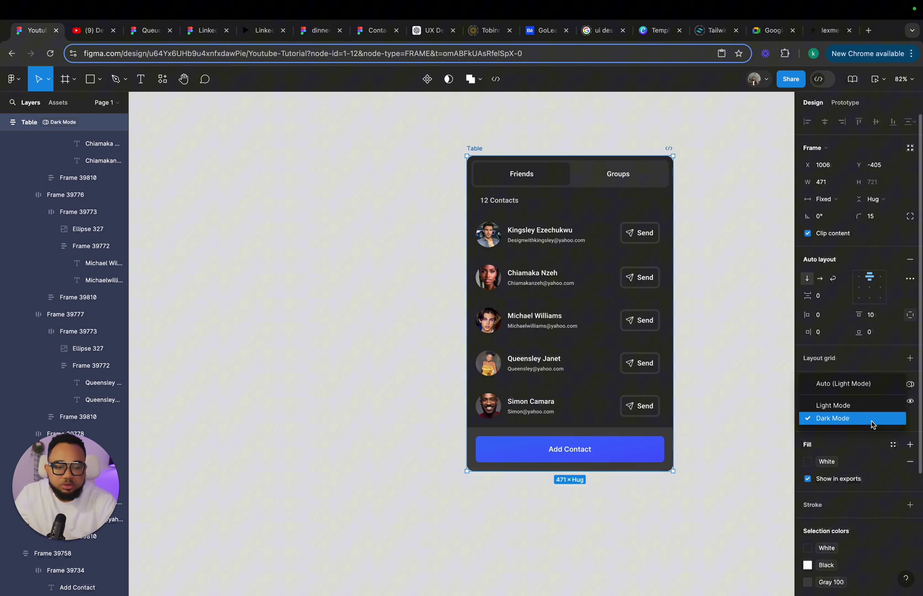
left_click(829, 403)
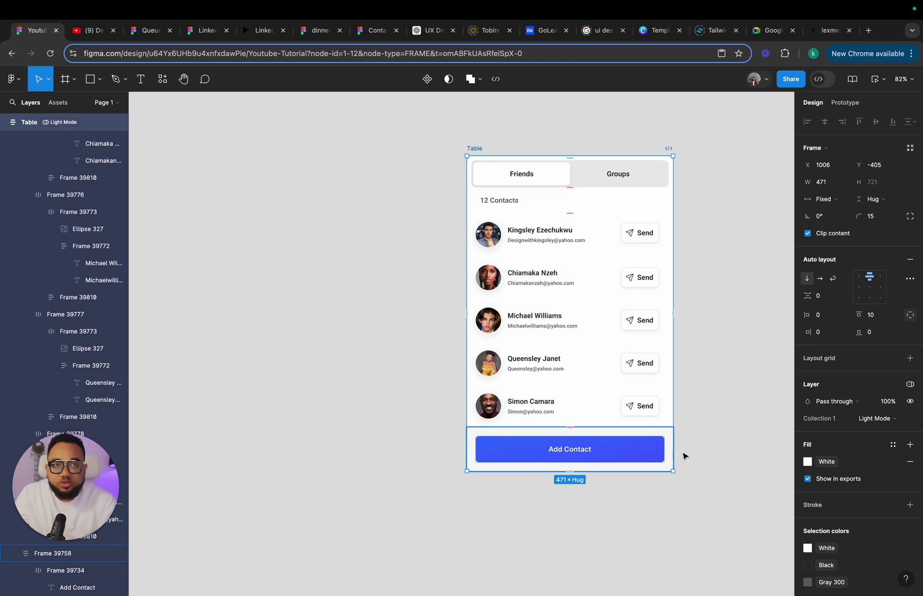
Rename the variable collection from Collection 1 to Mode.
left_click(757, 266)
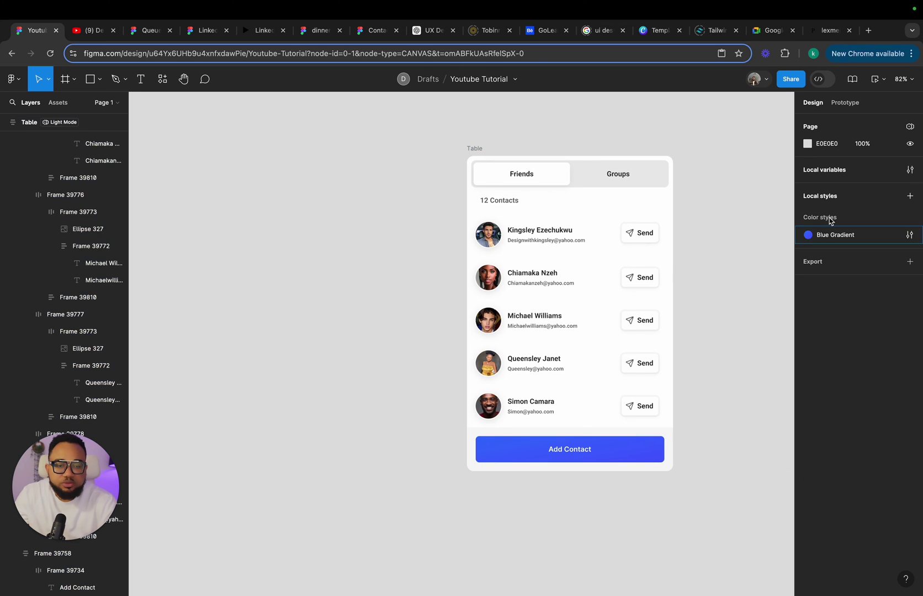
left_click(909, 169)
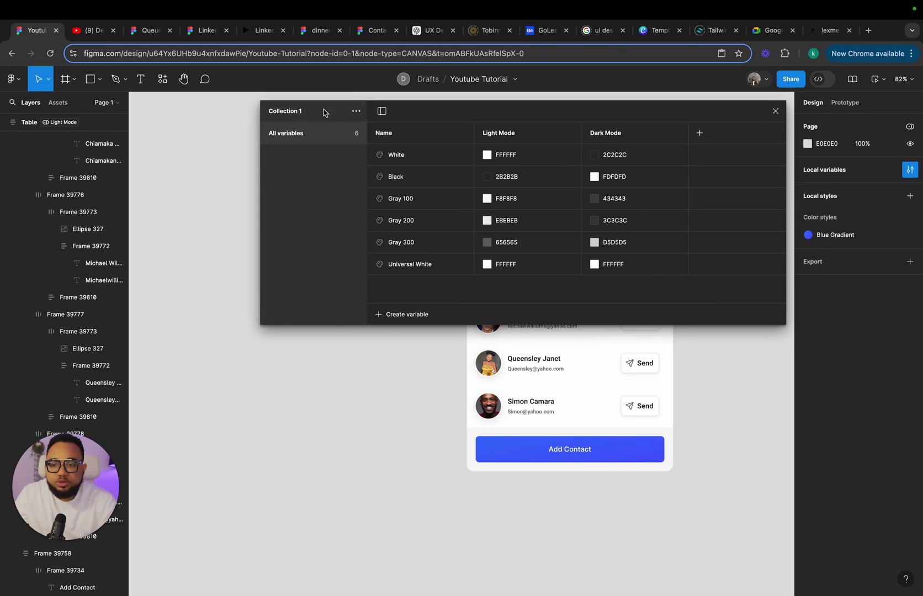
left_click(356, 111)
left_click(342, 135)
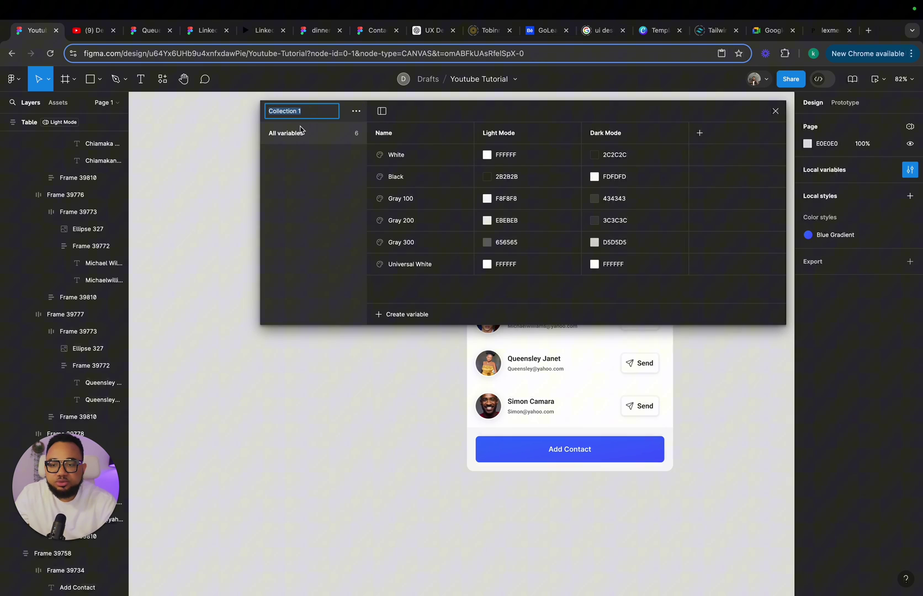
type("CMode")
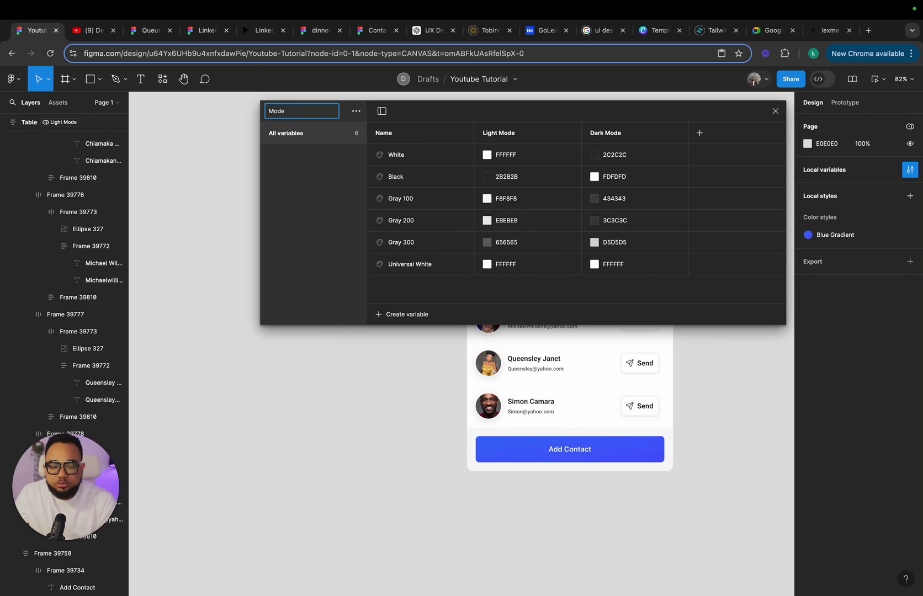
key("Return")
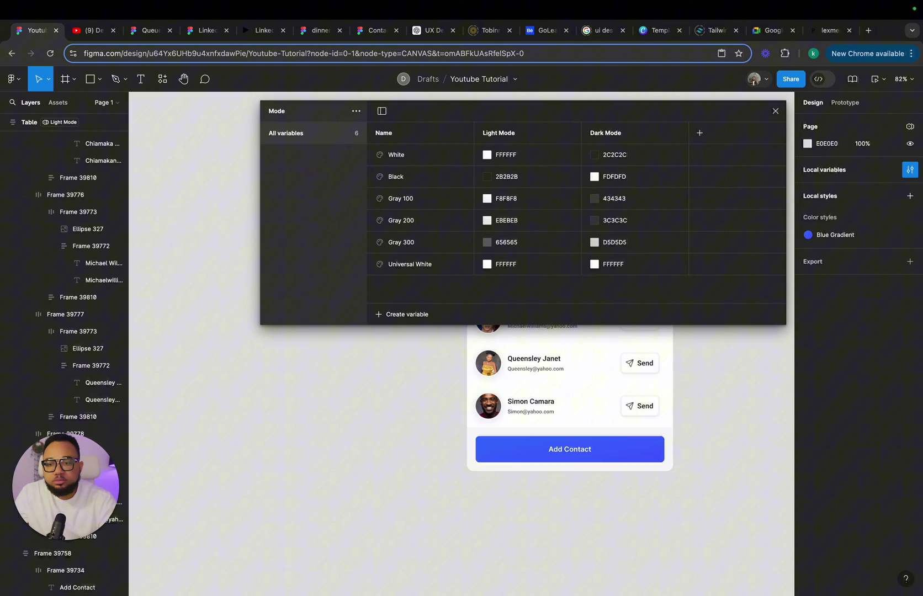
left_click(775, 112)
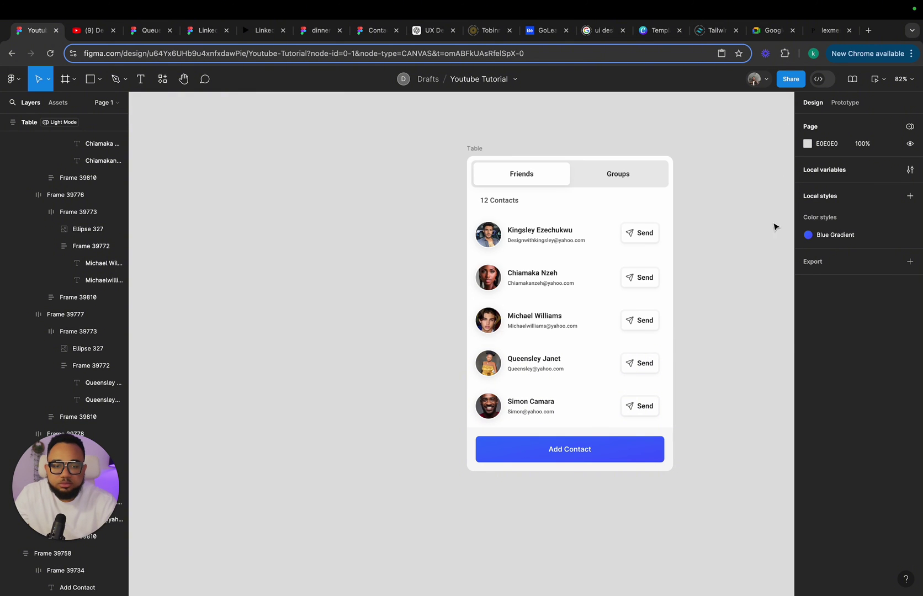
Switch the Table frame back to Dark Mode.
left_click(495, 156)
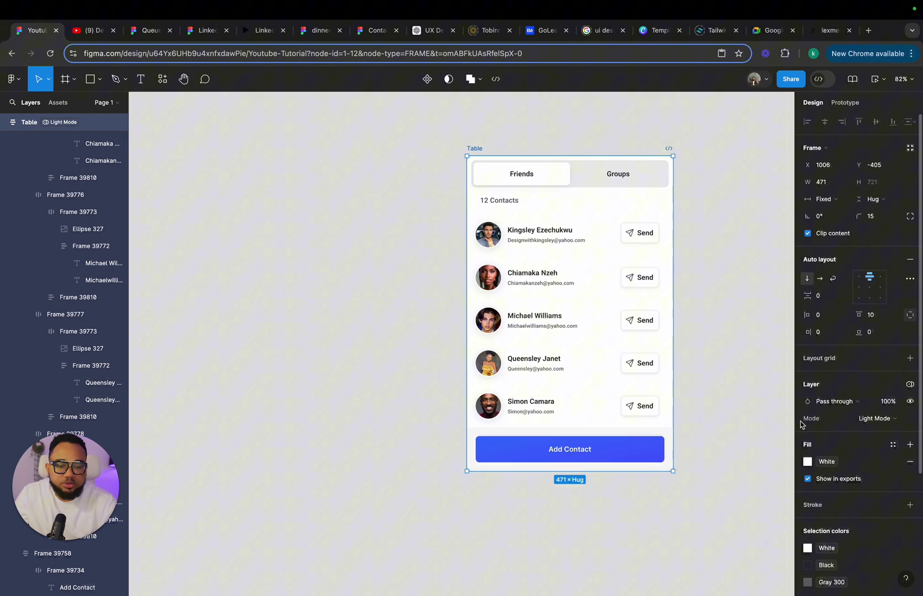
left_click(875, 420)
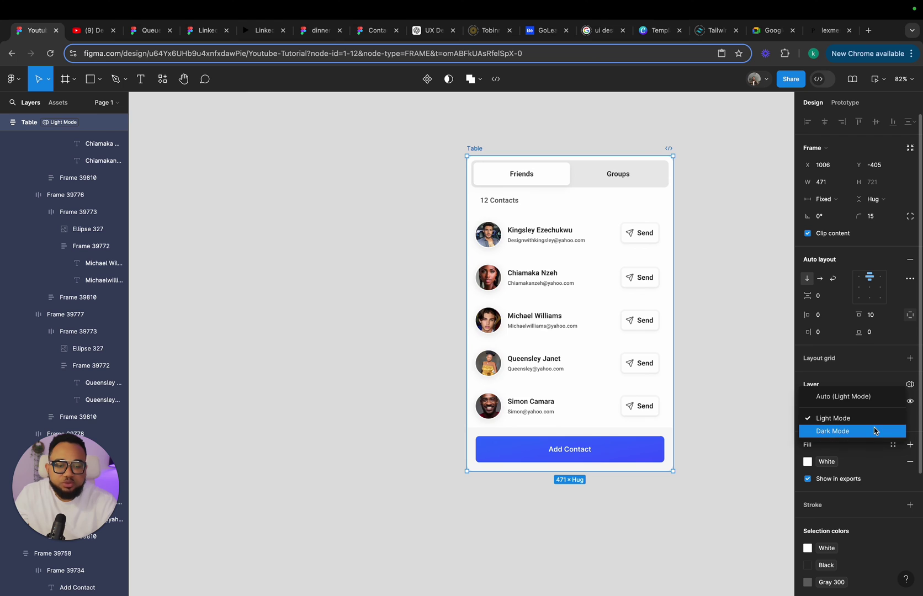
left_click(874, 431)
Set the page's variable mode to Light Mode.
left_click(765, 315)
scroll(666, 158, "right", 2)
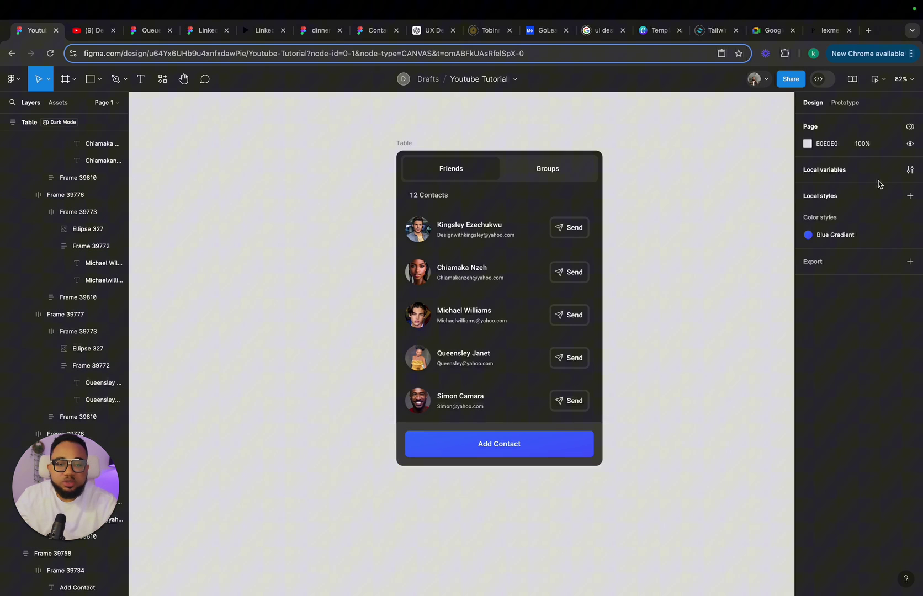
left_click(910, 127)
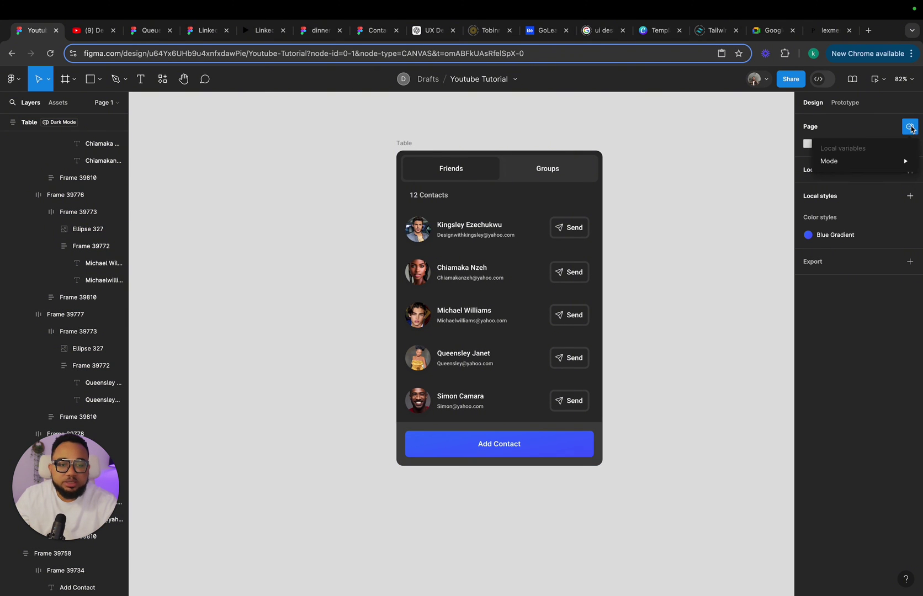
mouse_move(843, 161)
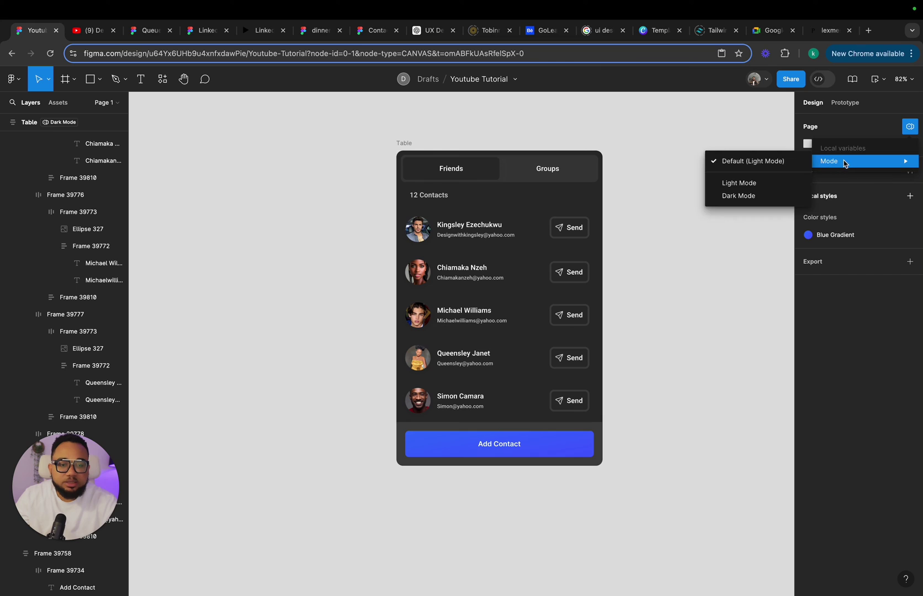
left_click(726, 183)
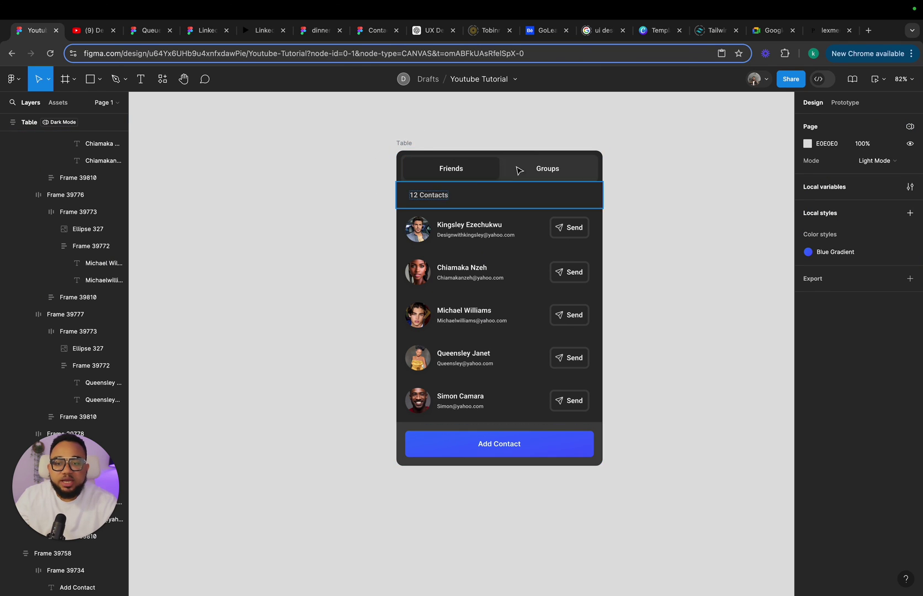
Set the Table frame's mode to Auto so it follows the page.
left_click_drag(401, 143, 409, 144)
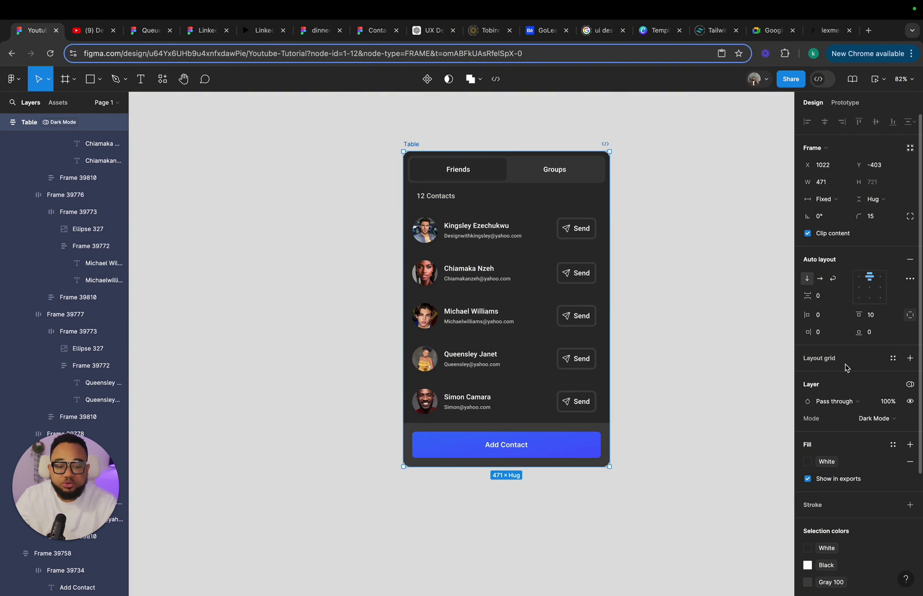
left_click(875, 418)
left_click(873, 384)
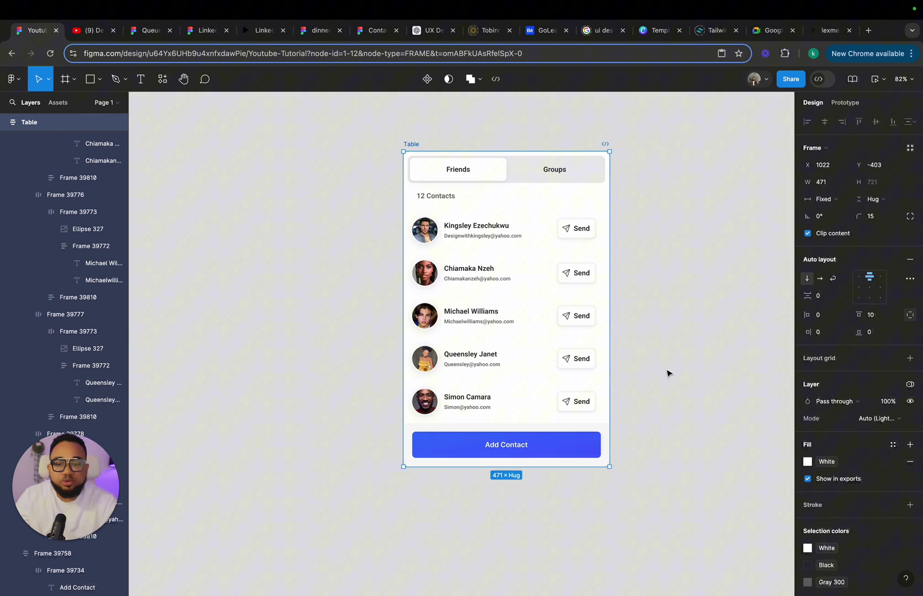
left_click(670, 373)
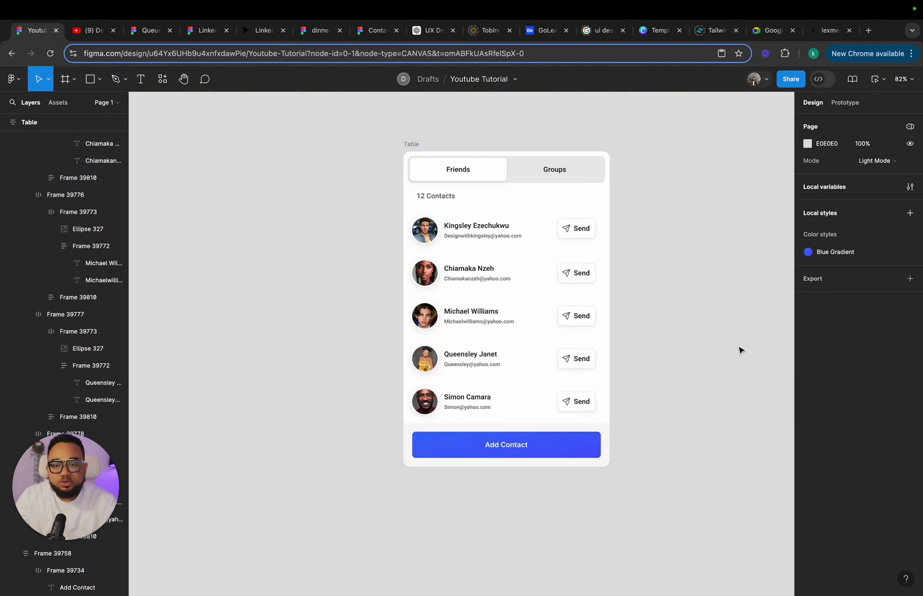
Toggle the page mode to Dark Mode and back to Light Mode to test inheritance.
left_click(882, 160)
left_click(880, 174)
left_click(875, 160)
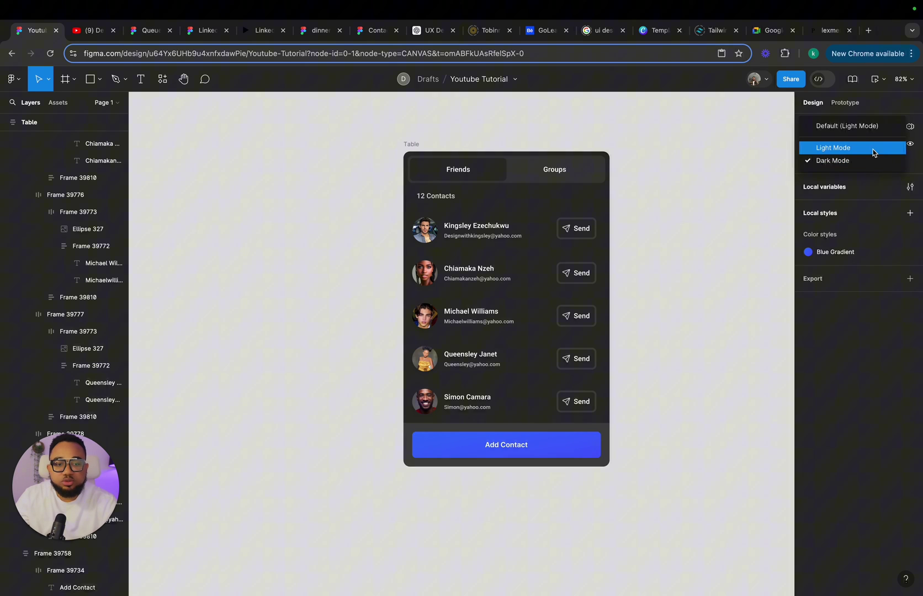
left_click(874, 147)
scroll(557, 239, "down", 5)
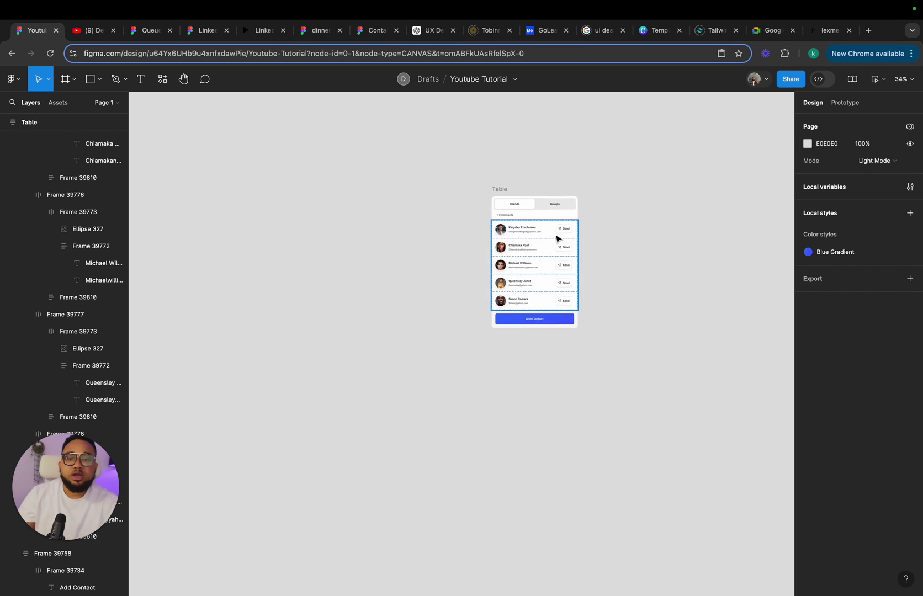
scroll(540, 196, "up", 8)
scroll(593, 231, "right", 5)
scroll(594, 230, "down", 3)
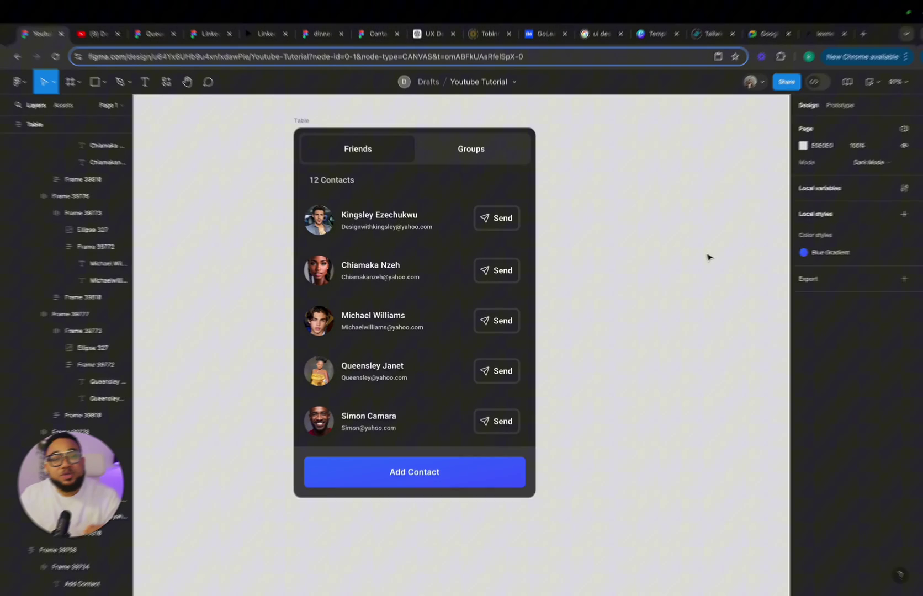